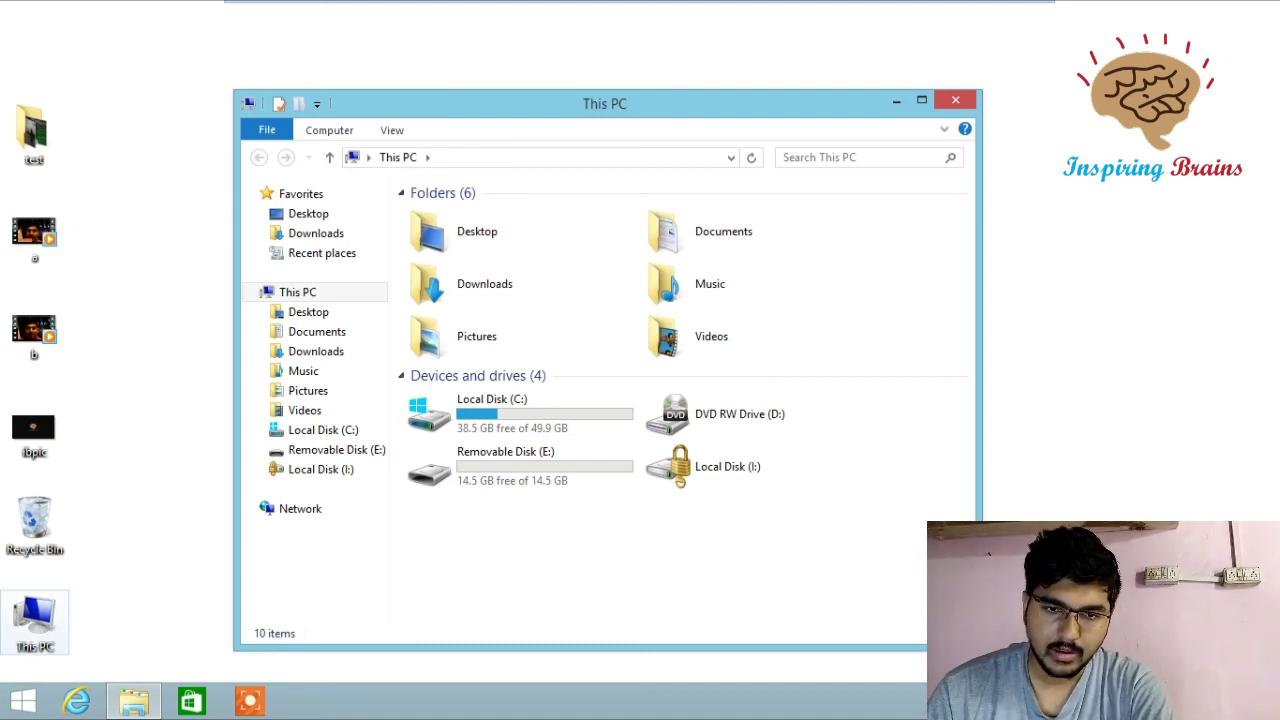
right_click(47, 630)
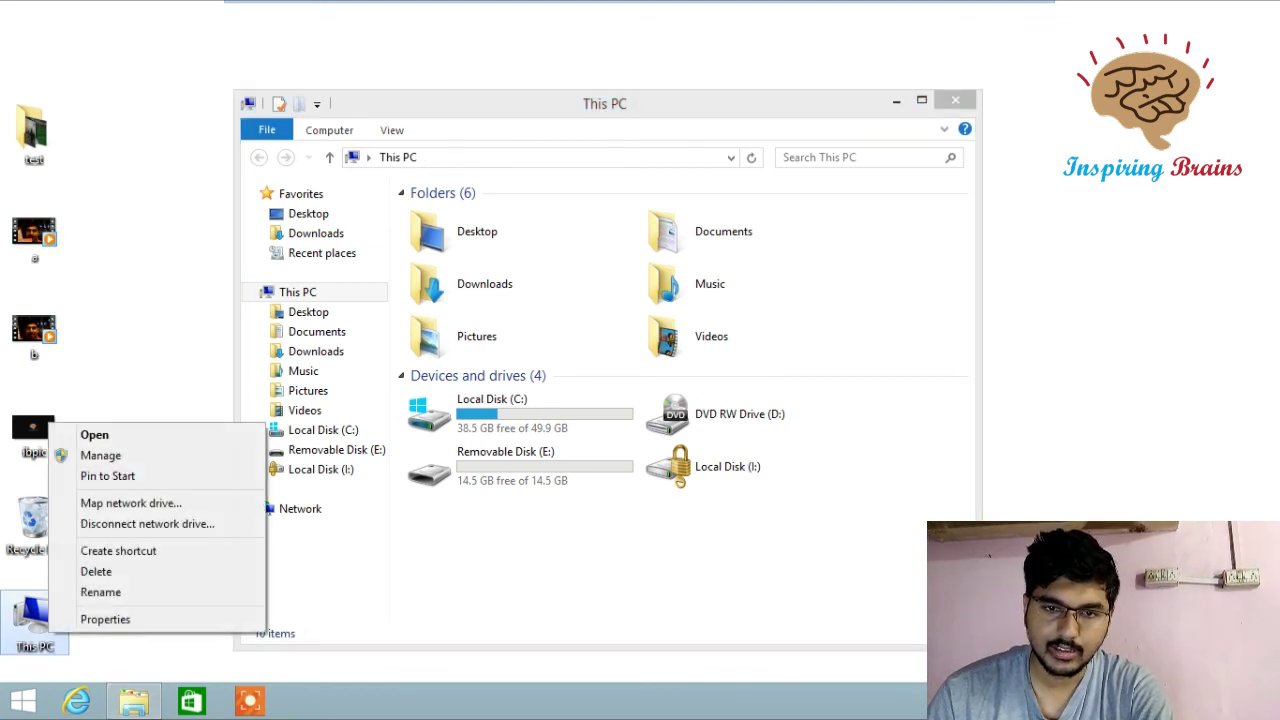
left_click(105, 619)
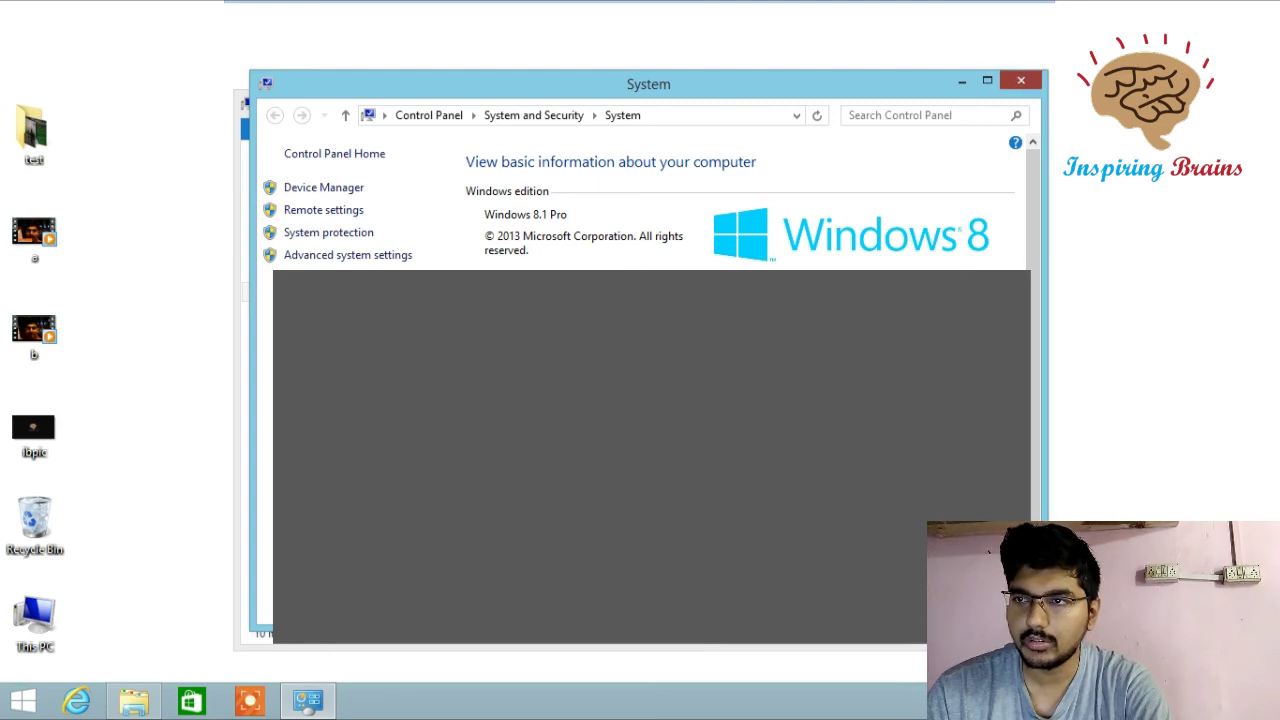
left_click(1021, 80)
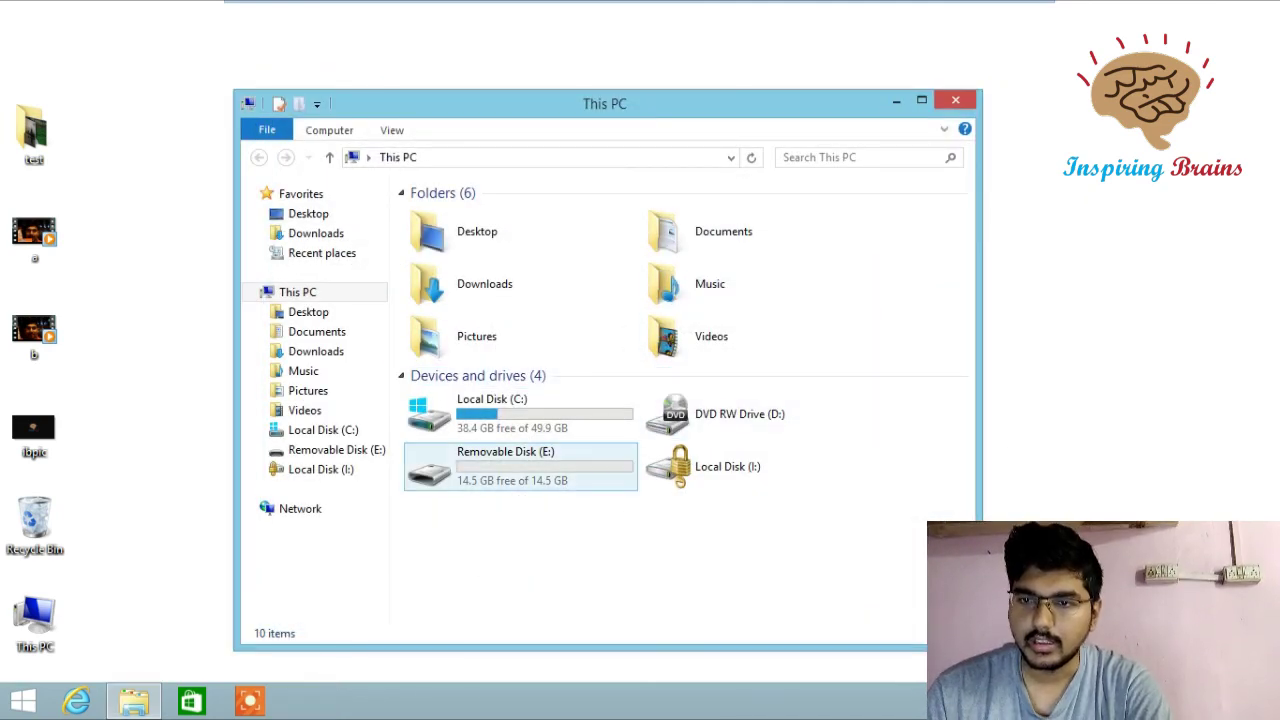
left_click(505, 465)
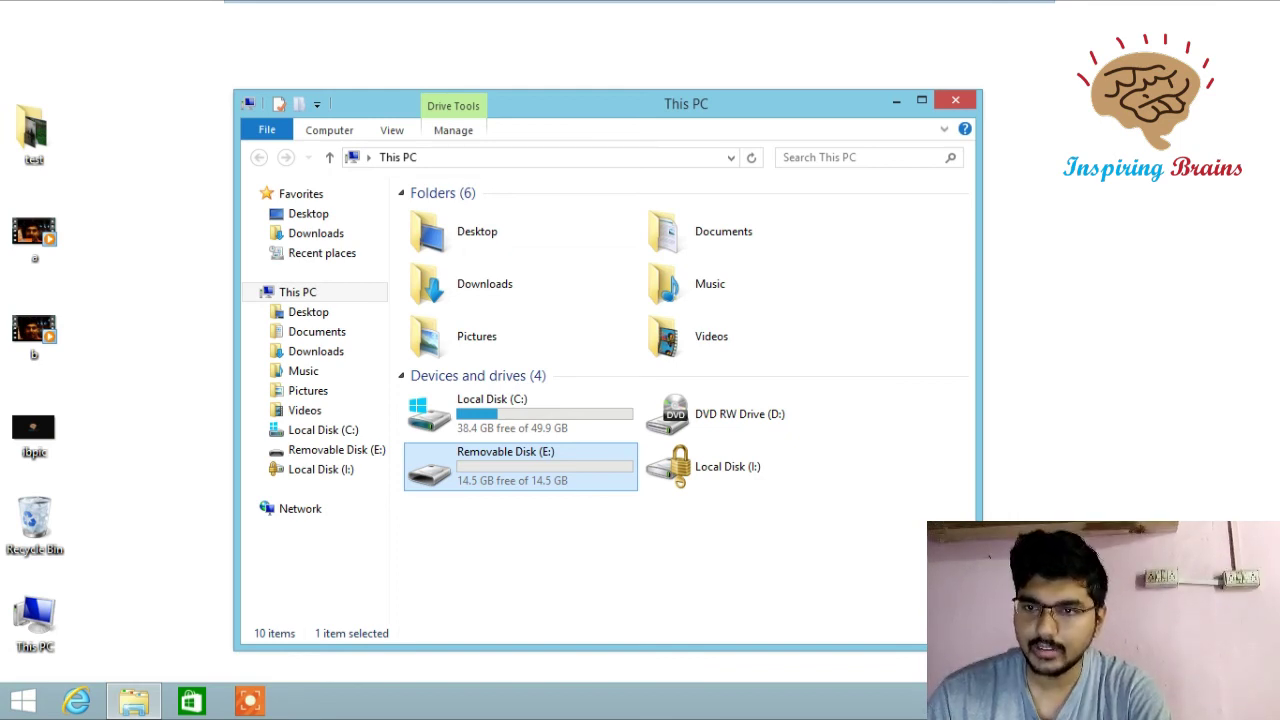
- Turn on BitLocker for Removable Disk (E:) from its context menu
right_click(601, 464)
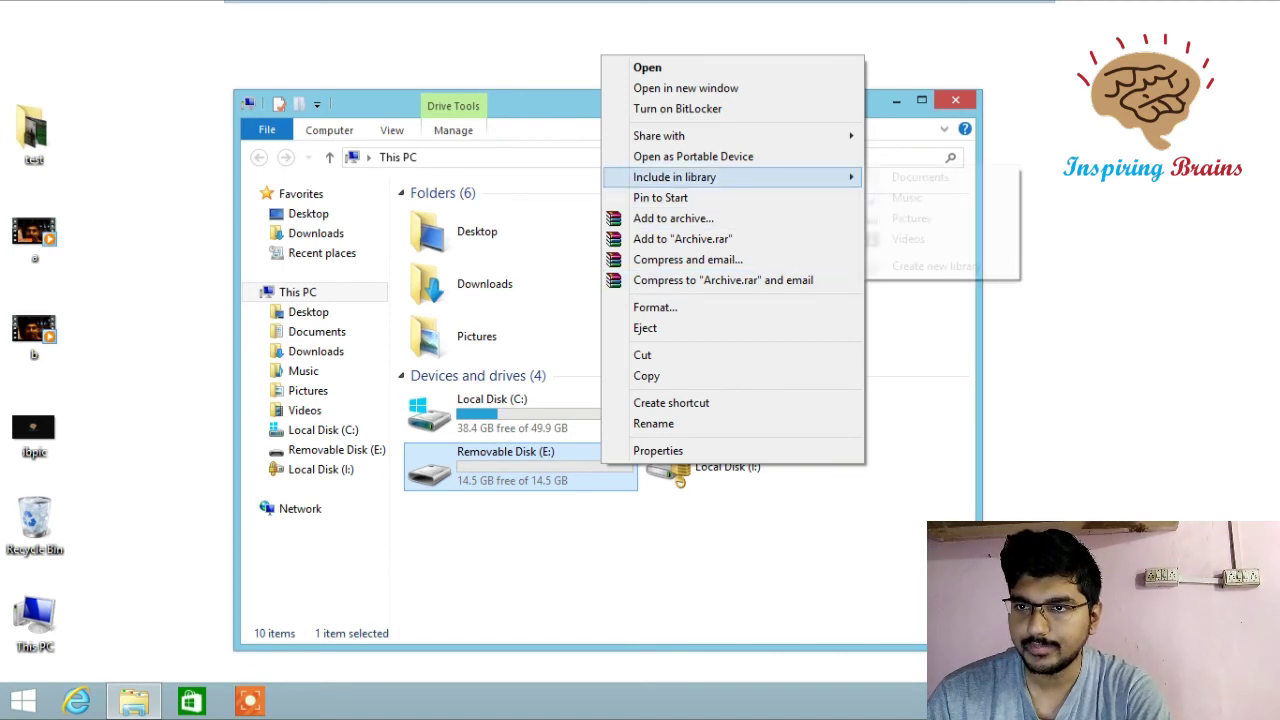
left_click(677, 108)
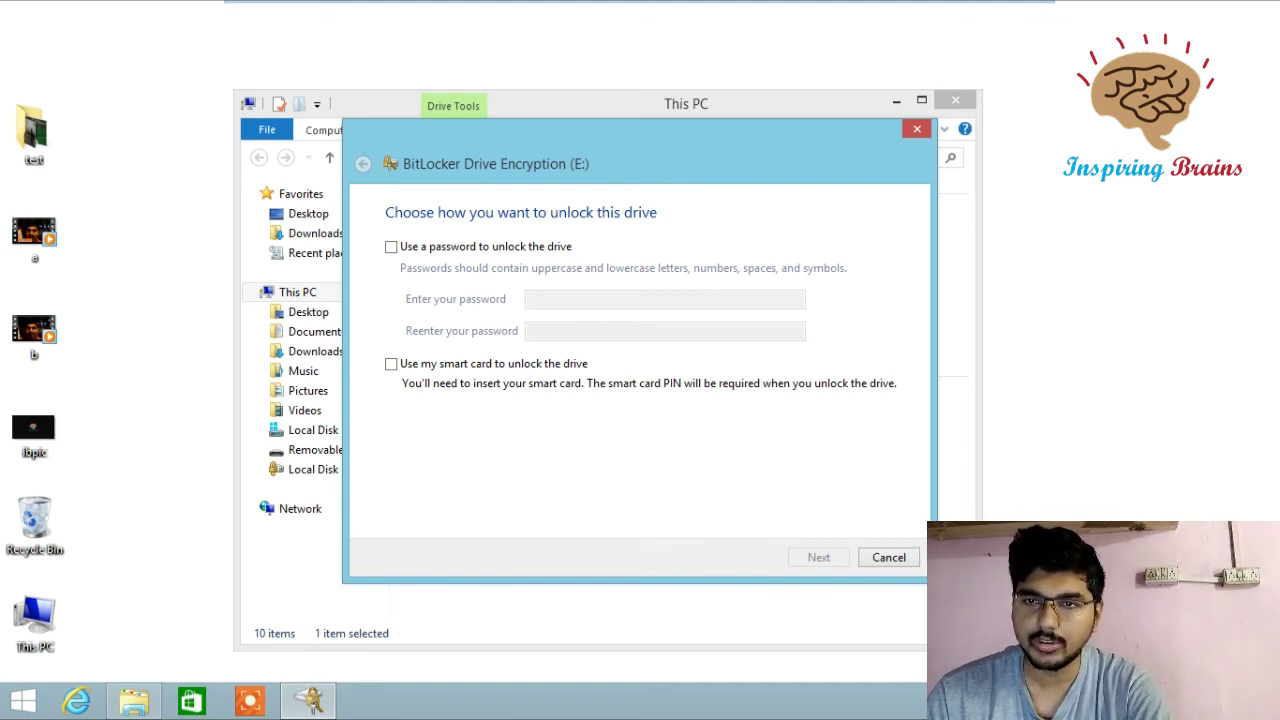
- Choose password unlocking and enter the password and its confirmation
key("space")
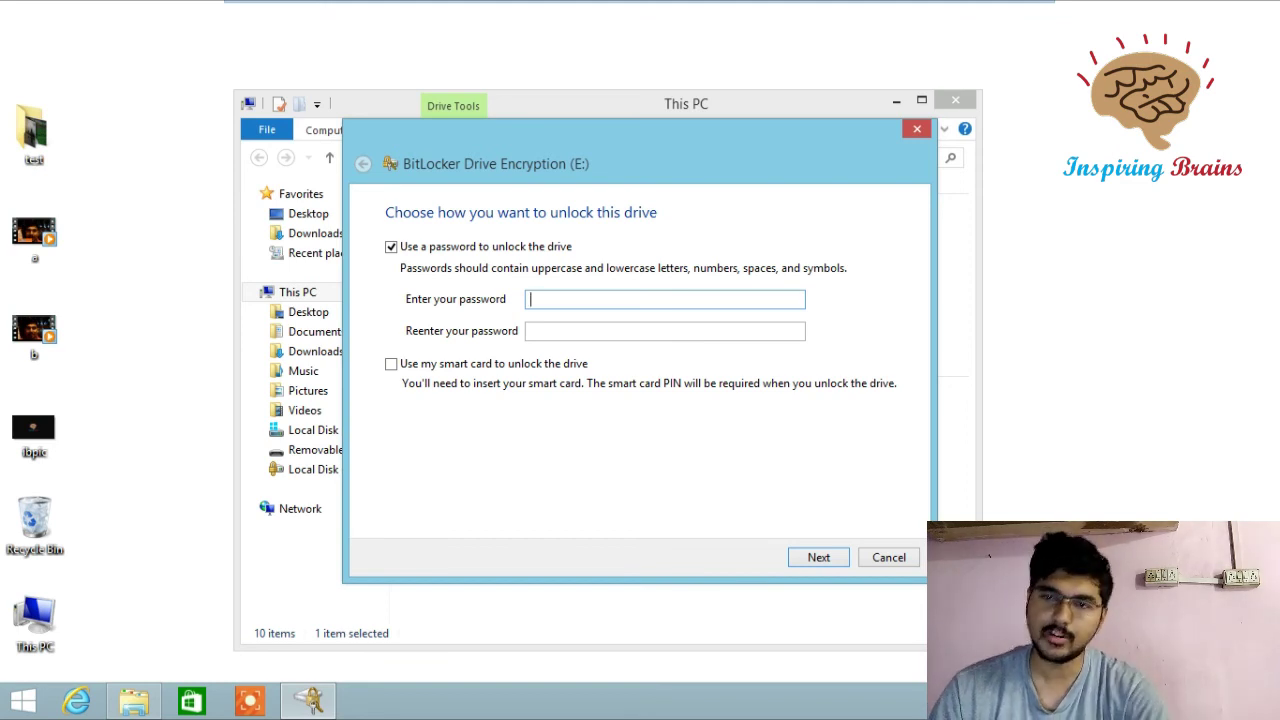
type("1234")
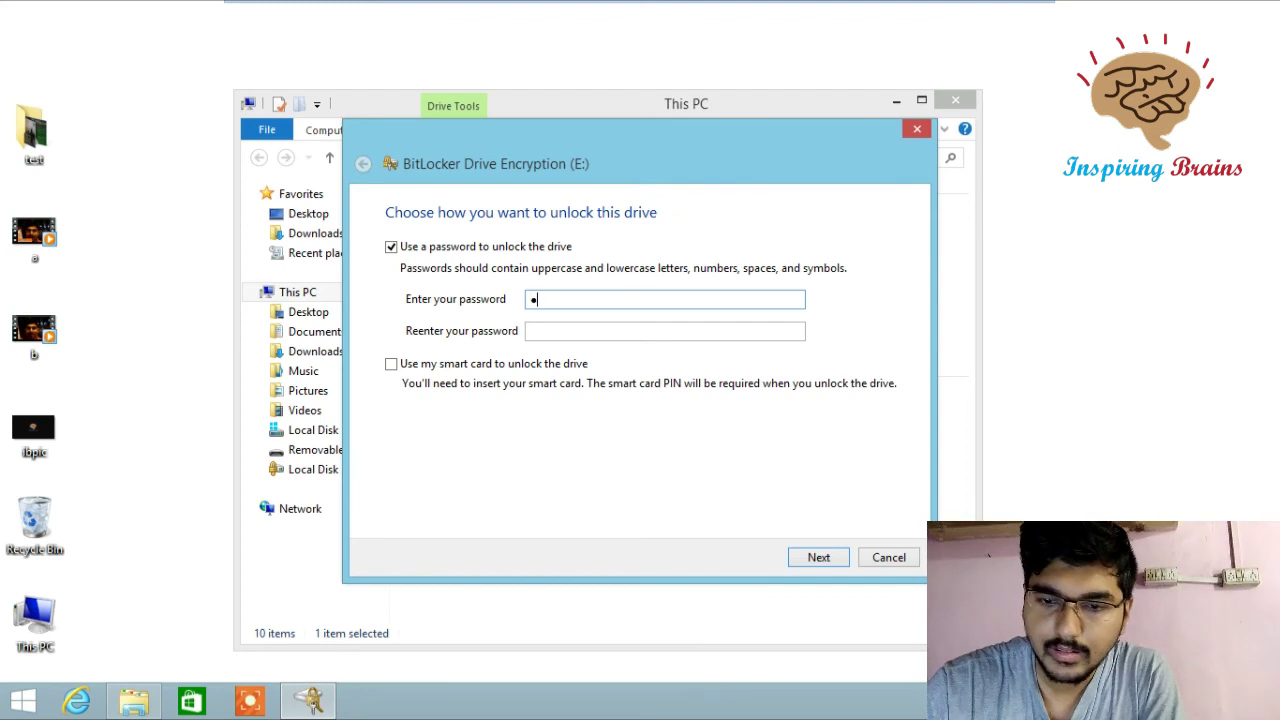
type("56789")
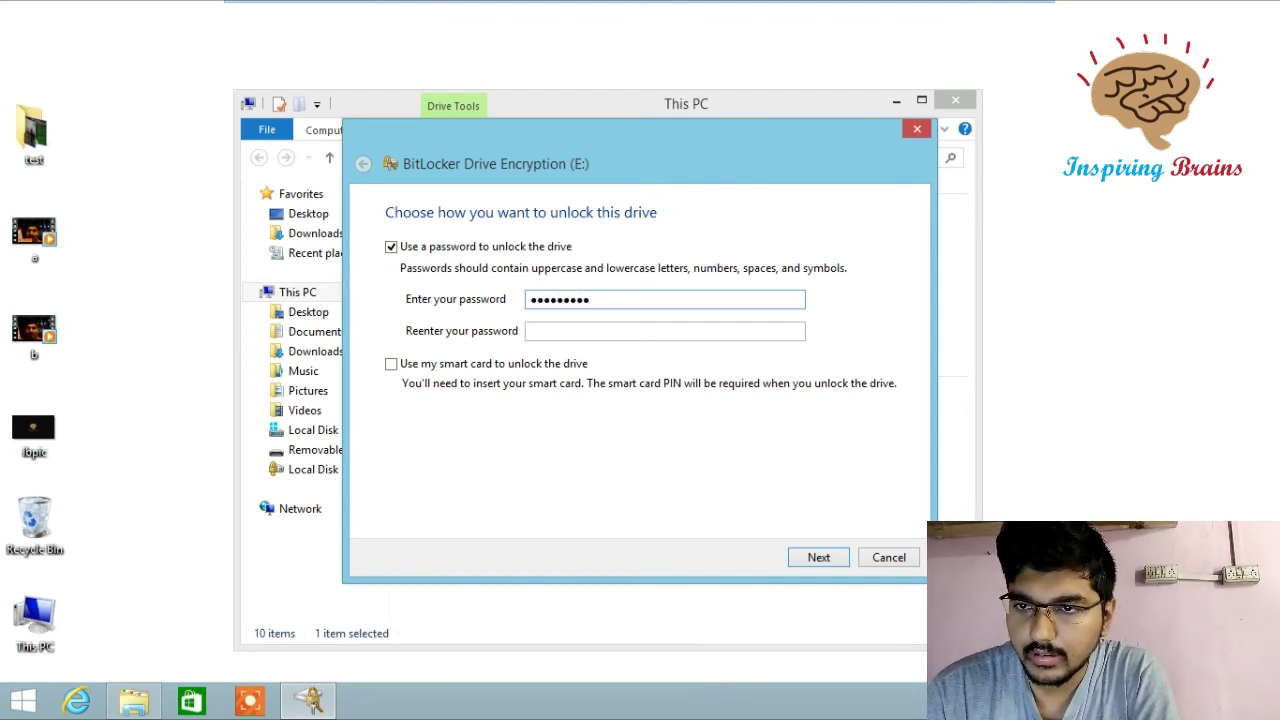
left_click(531, 331)
type("123456")
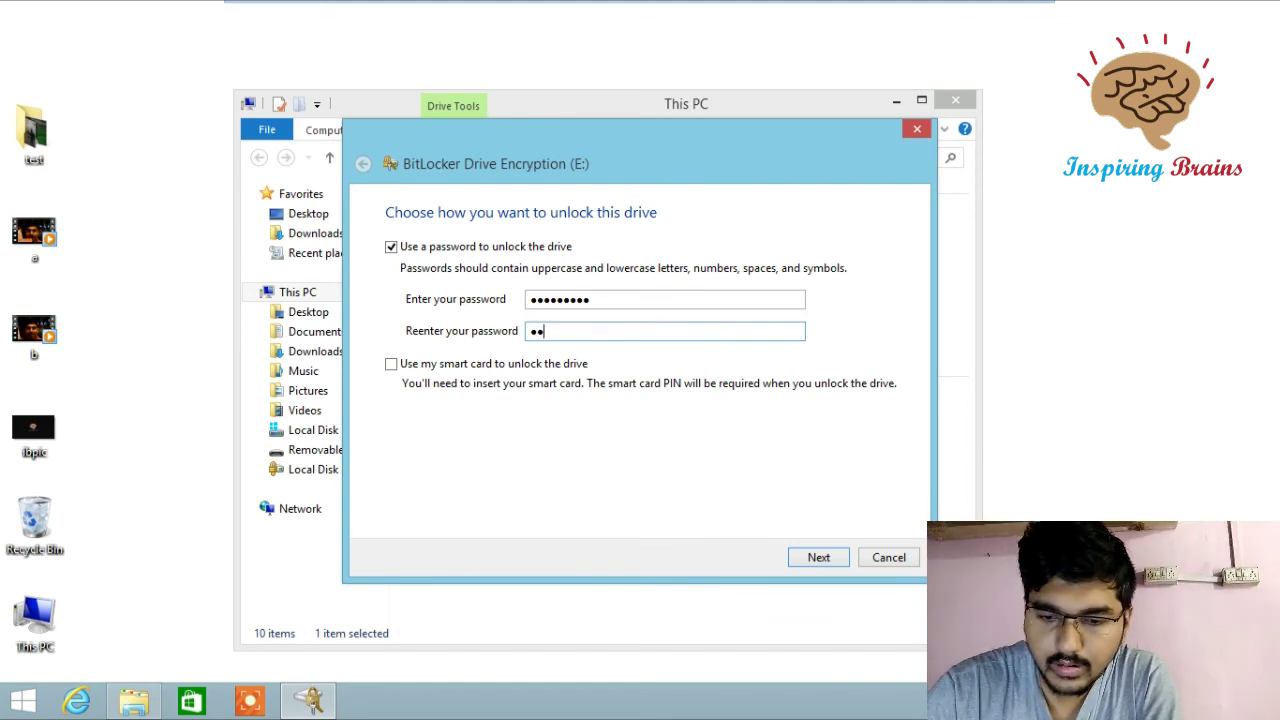
type("789")
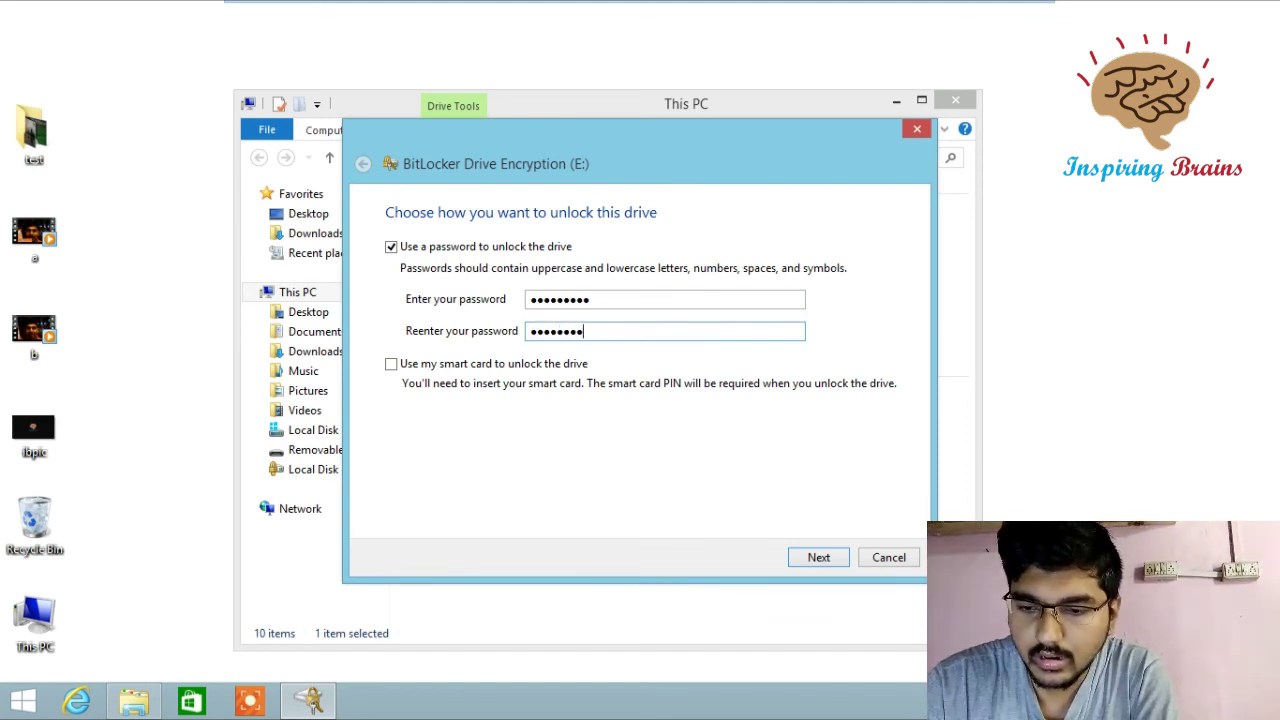
key("Return")
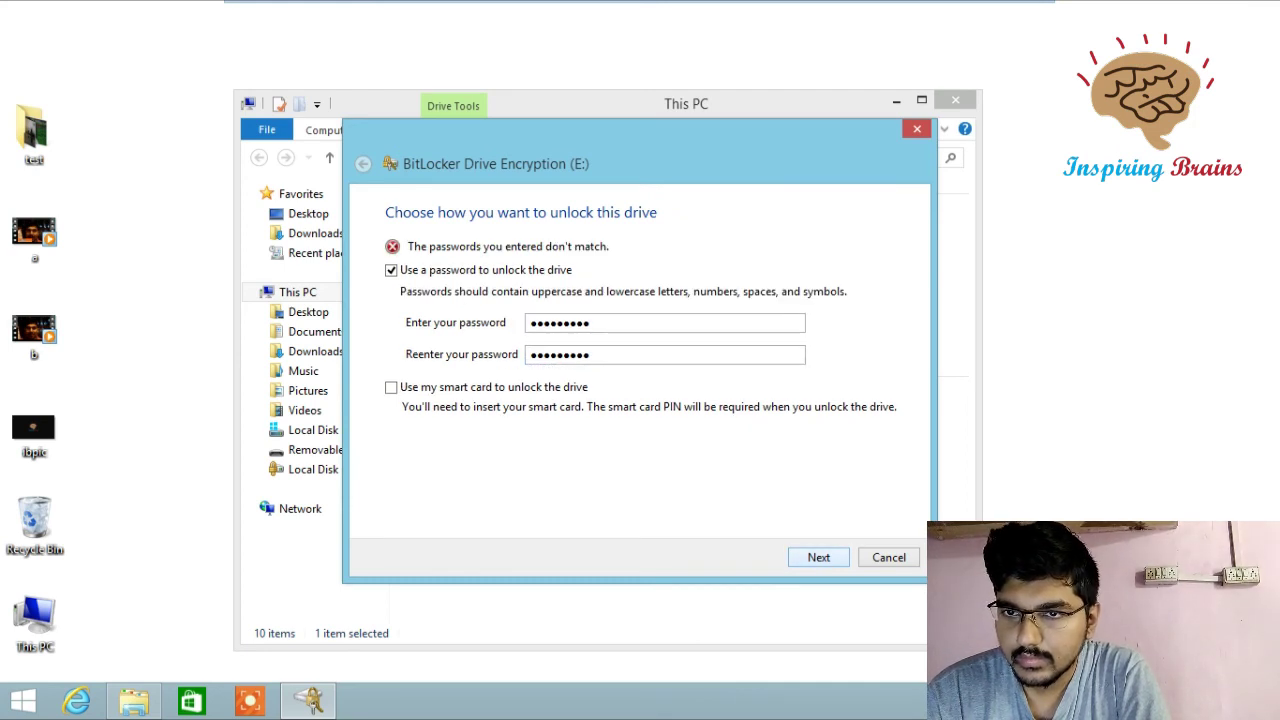
- Retype the password in both fields to fix the mismatch, then continue
key("shift+Tab")
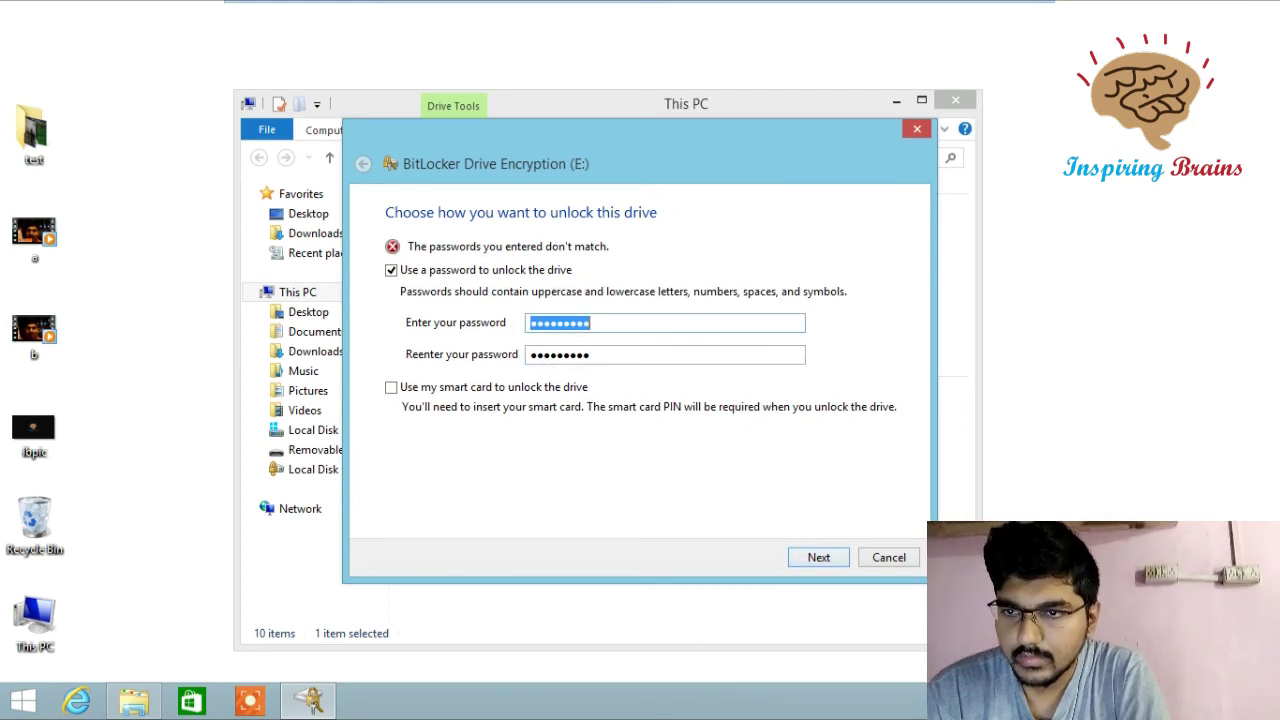
key("BackSpace")
type("1234")
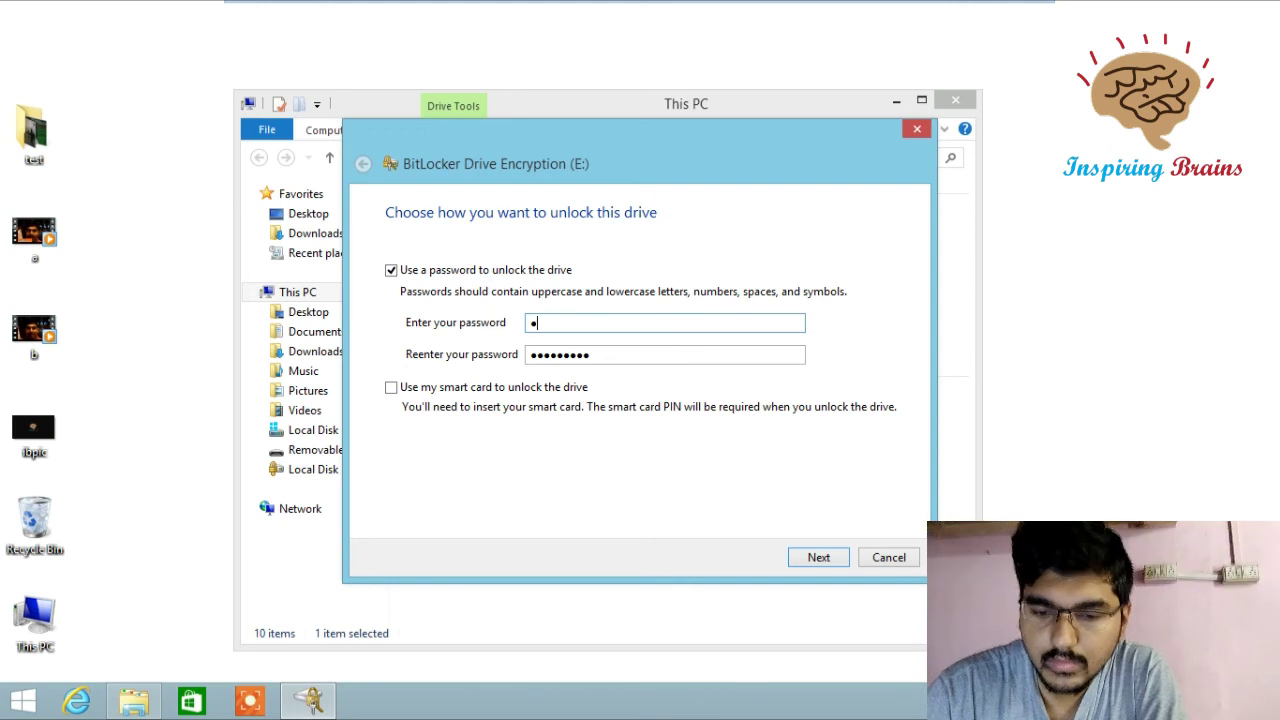
type("56789")
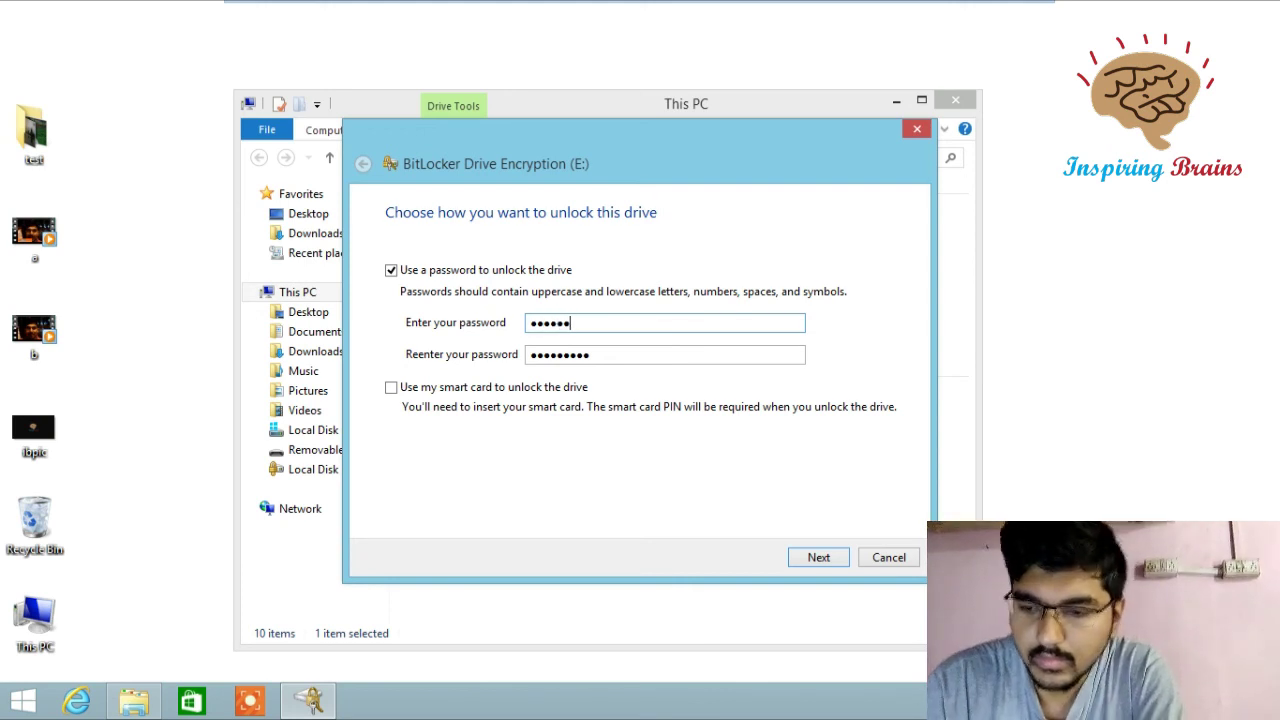
key("Tab")
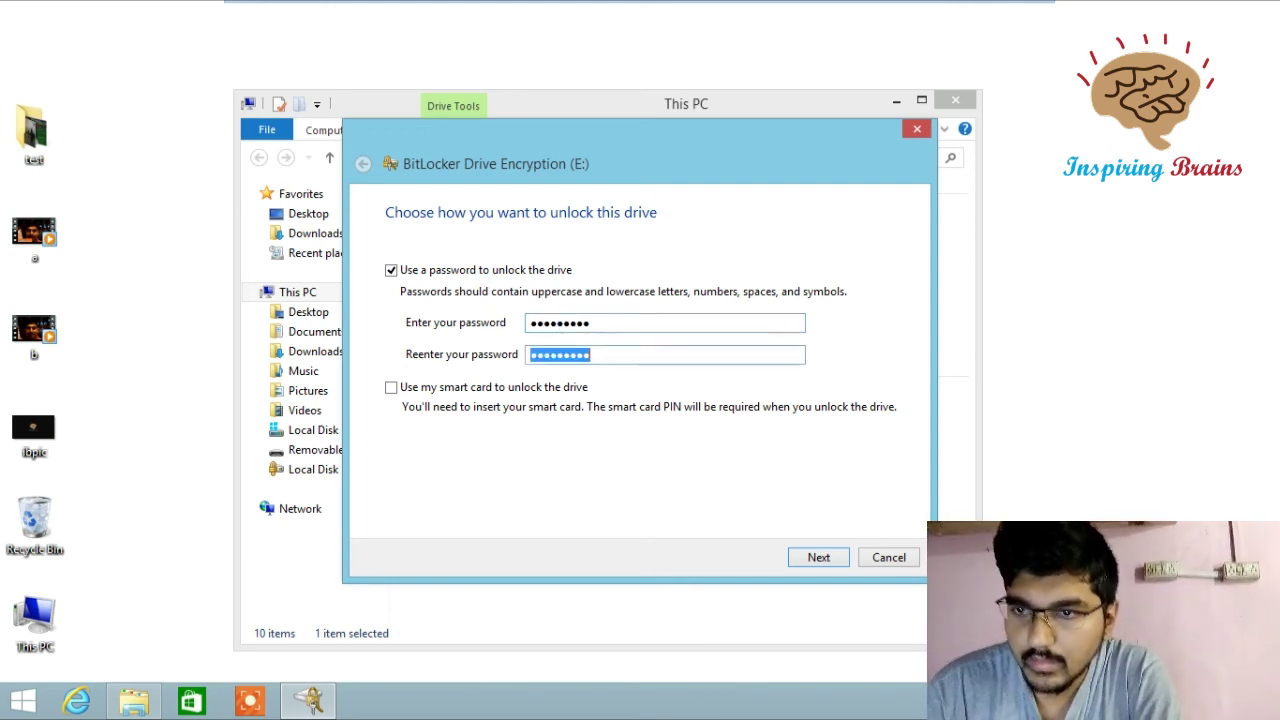
key("BackSpace")
type("12345")
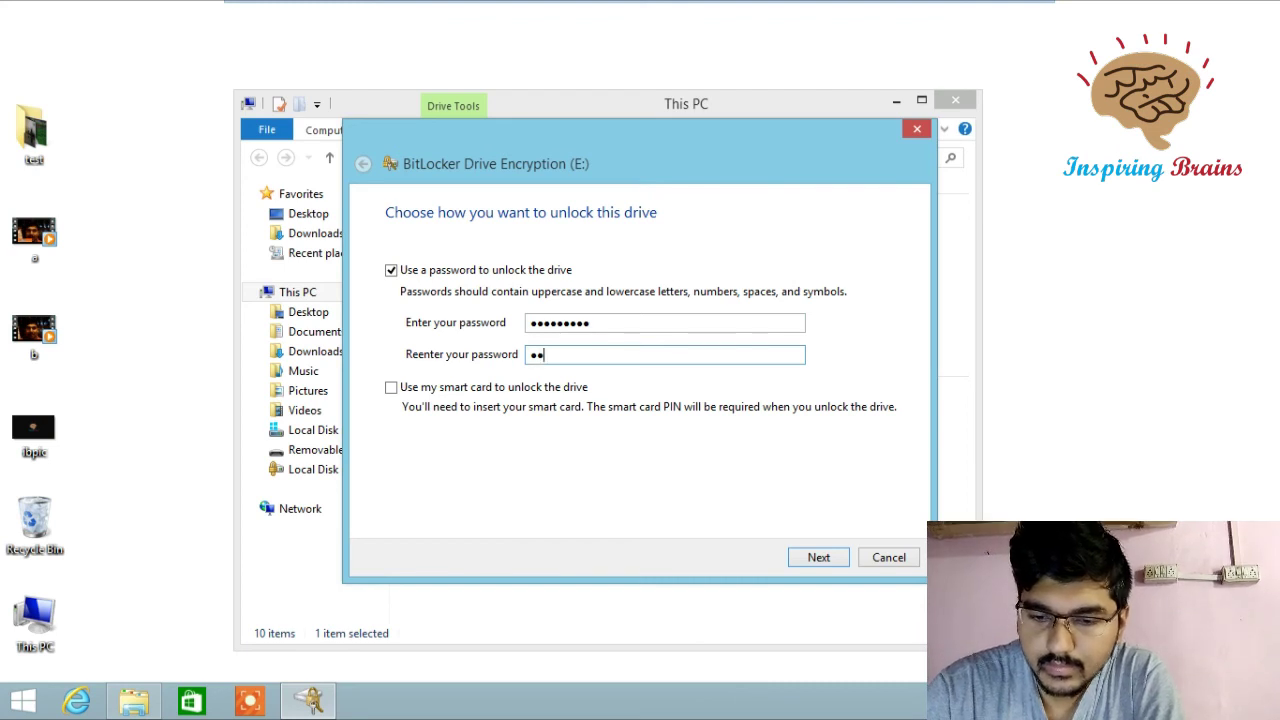
type("6789")
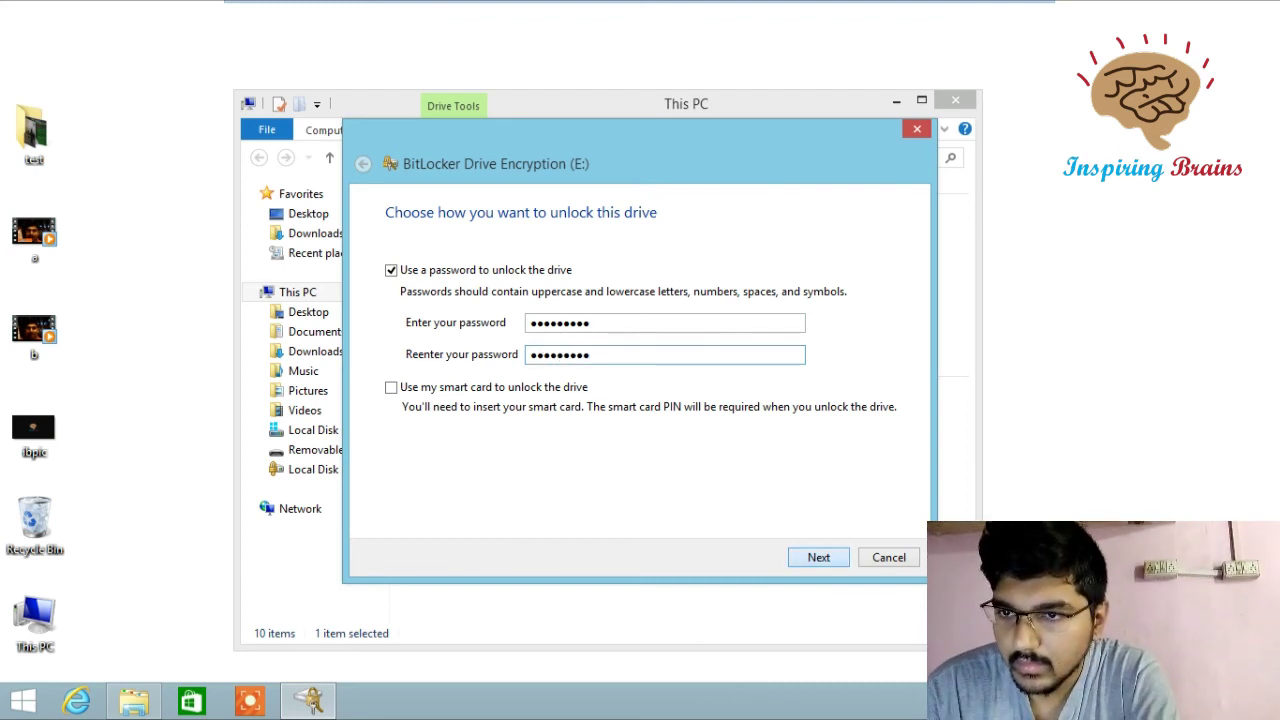
left_click(818, 557)
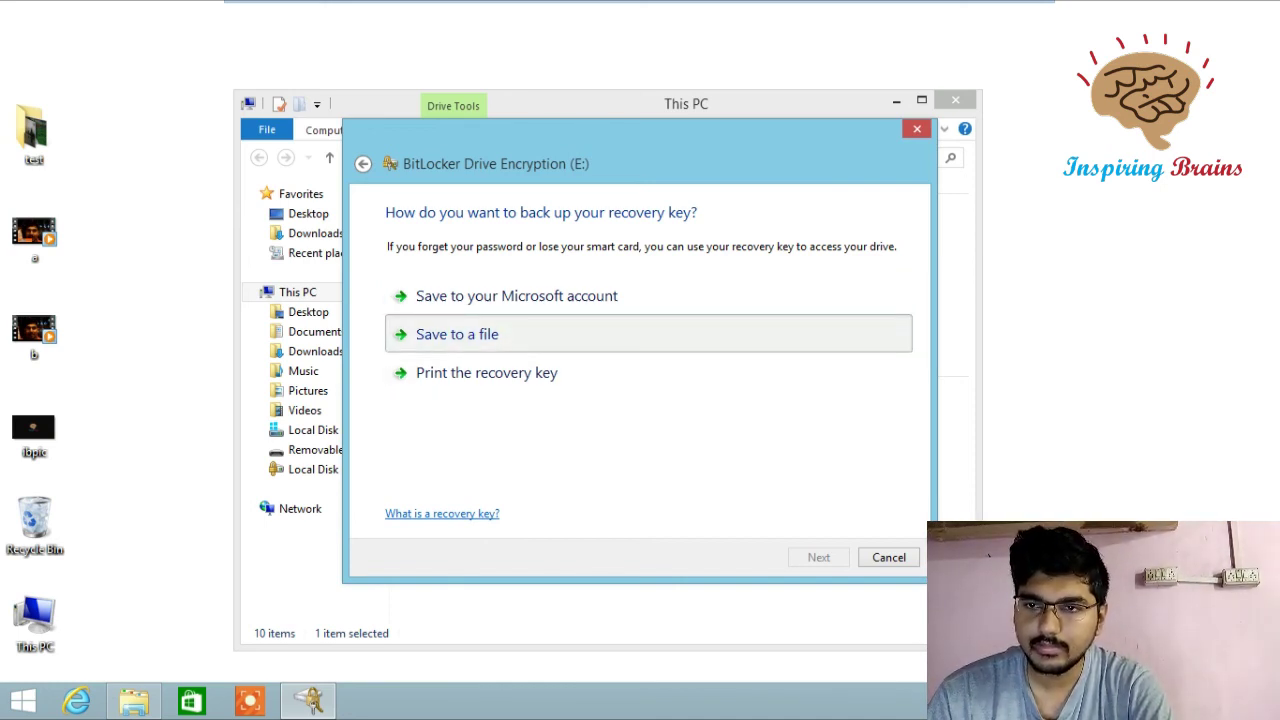
- Back up the recovery key to a text file on the Desktop under its default name
left_click(457, 334)
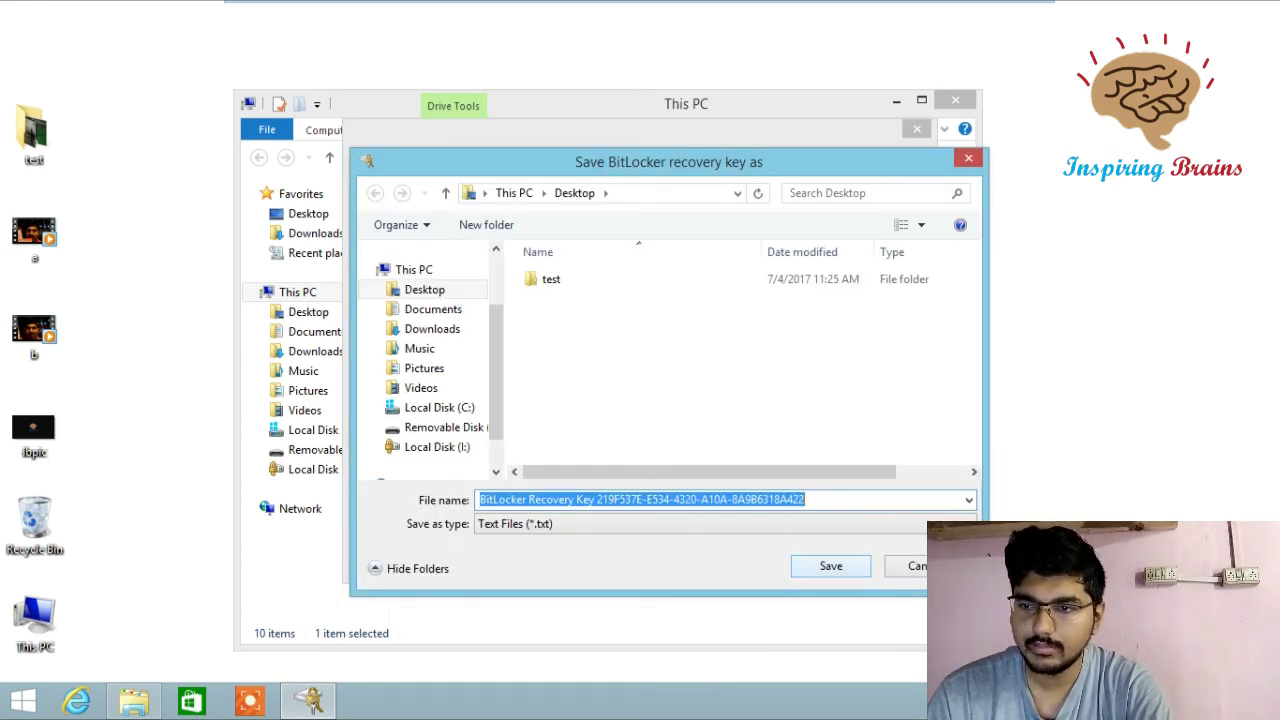
left_click(831, 566)
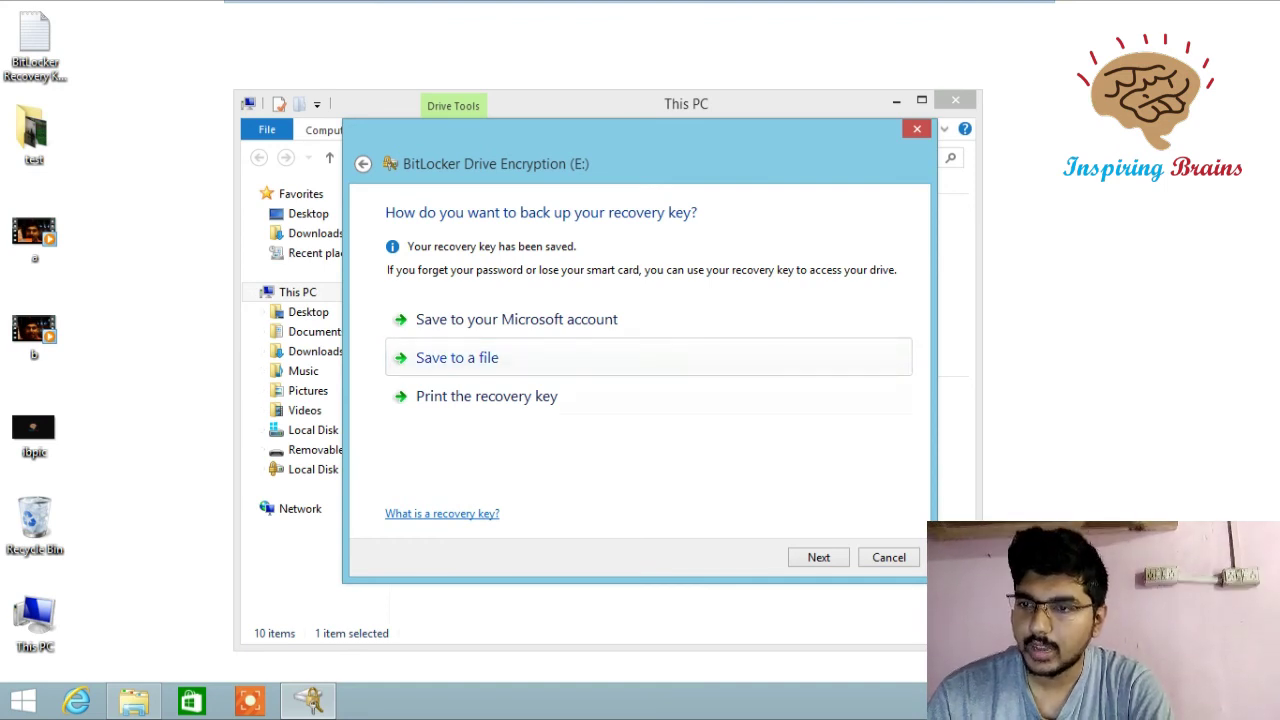
- Choose to encrypt the entire drive rather than only used space
key("Return")
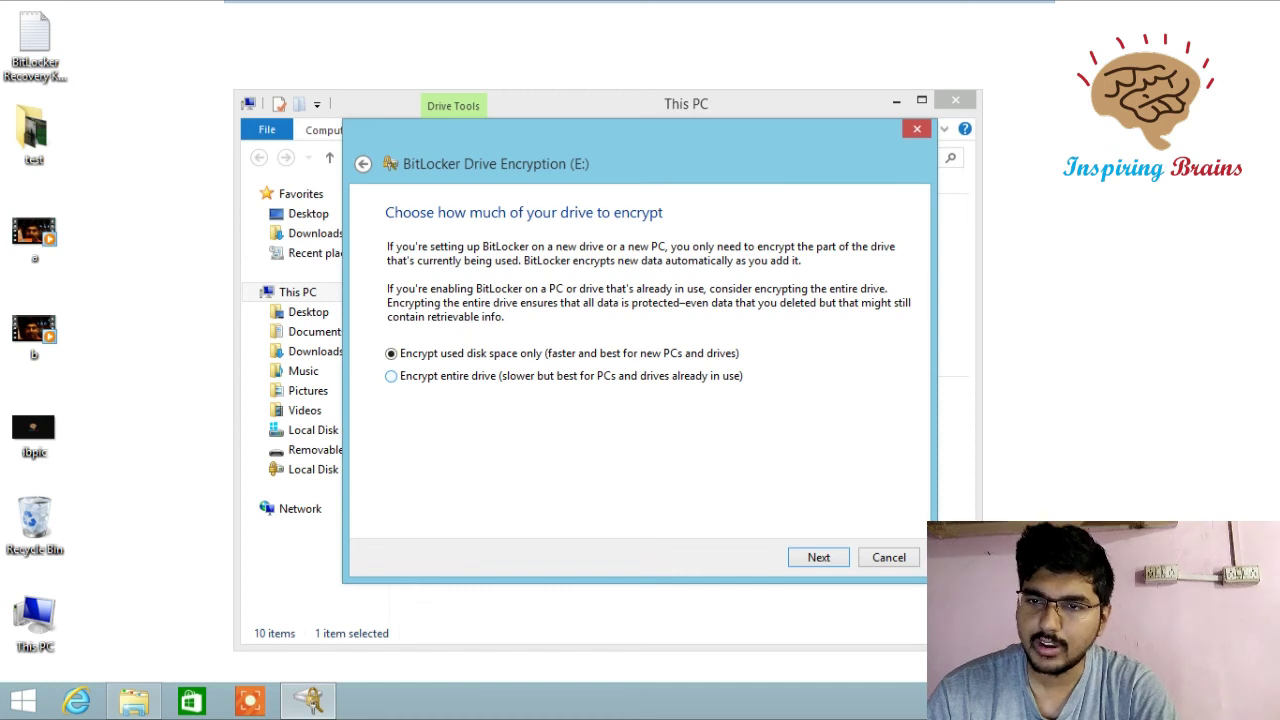
left_click(391, 375)
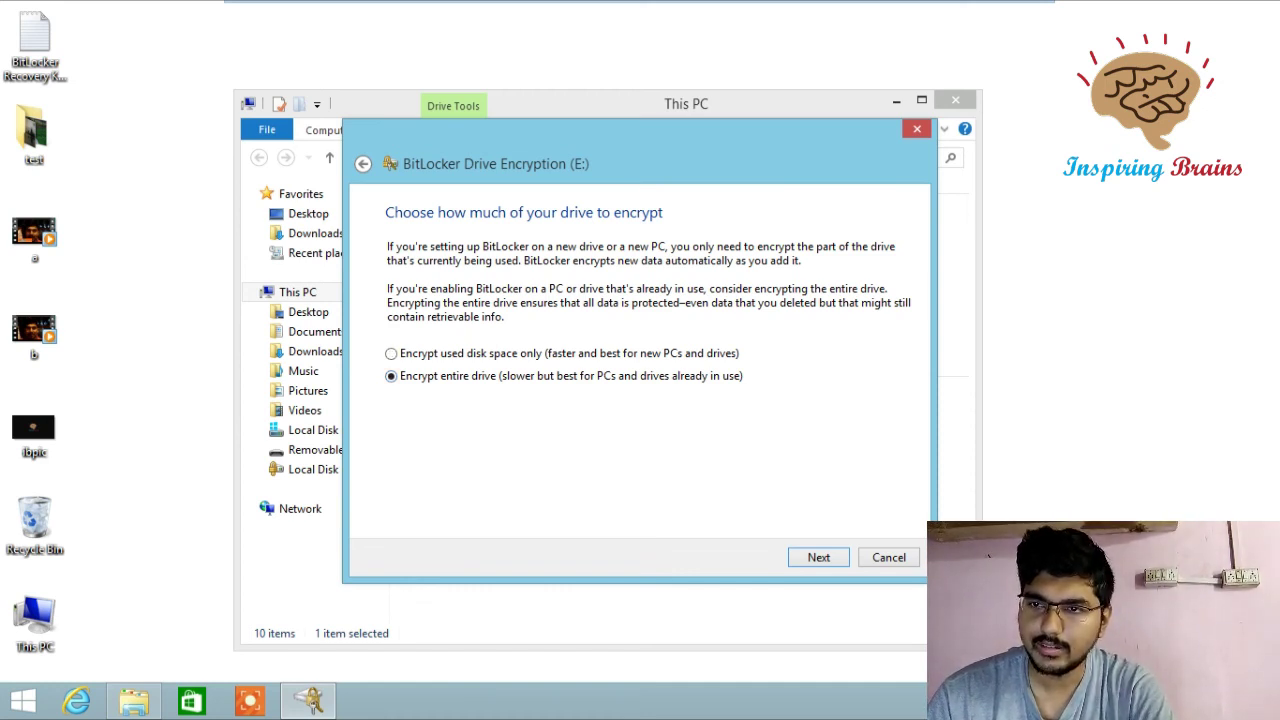
key("Return")
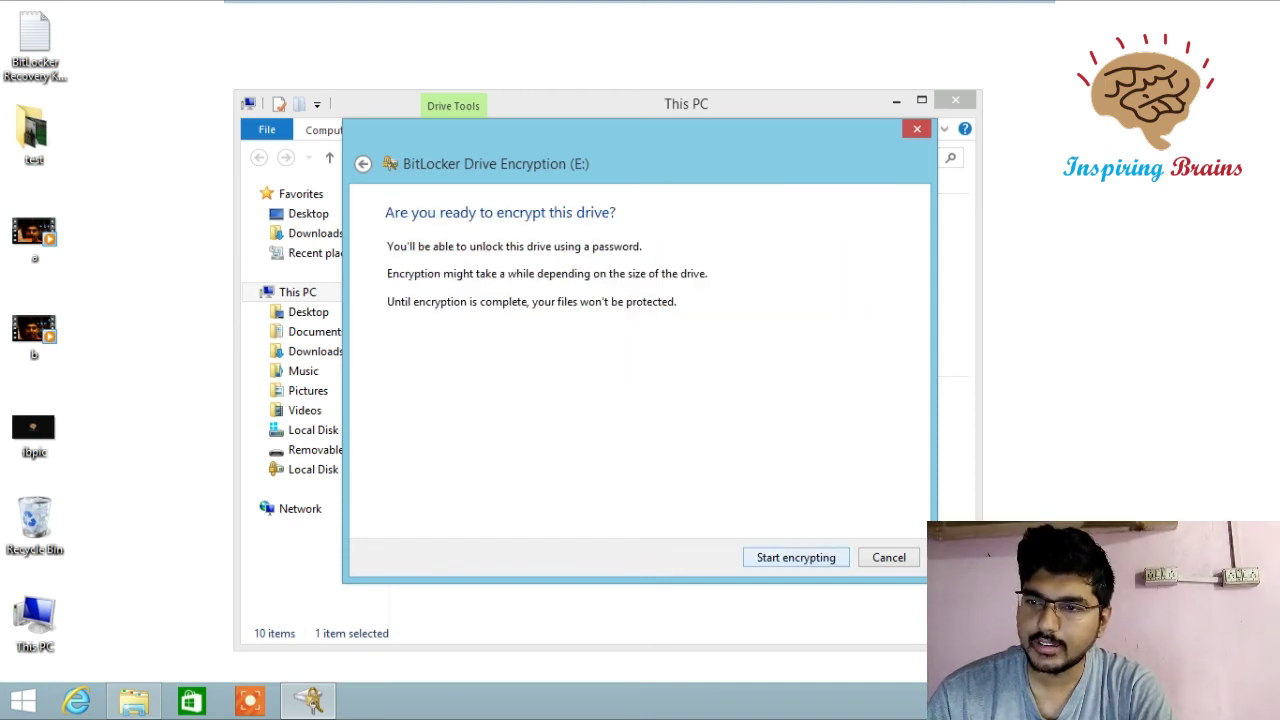
- Start encrypting Removable Disk (E:)
key("Return")
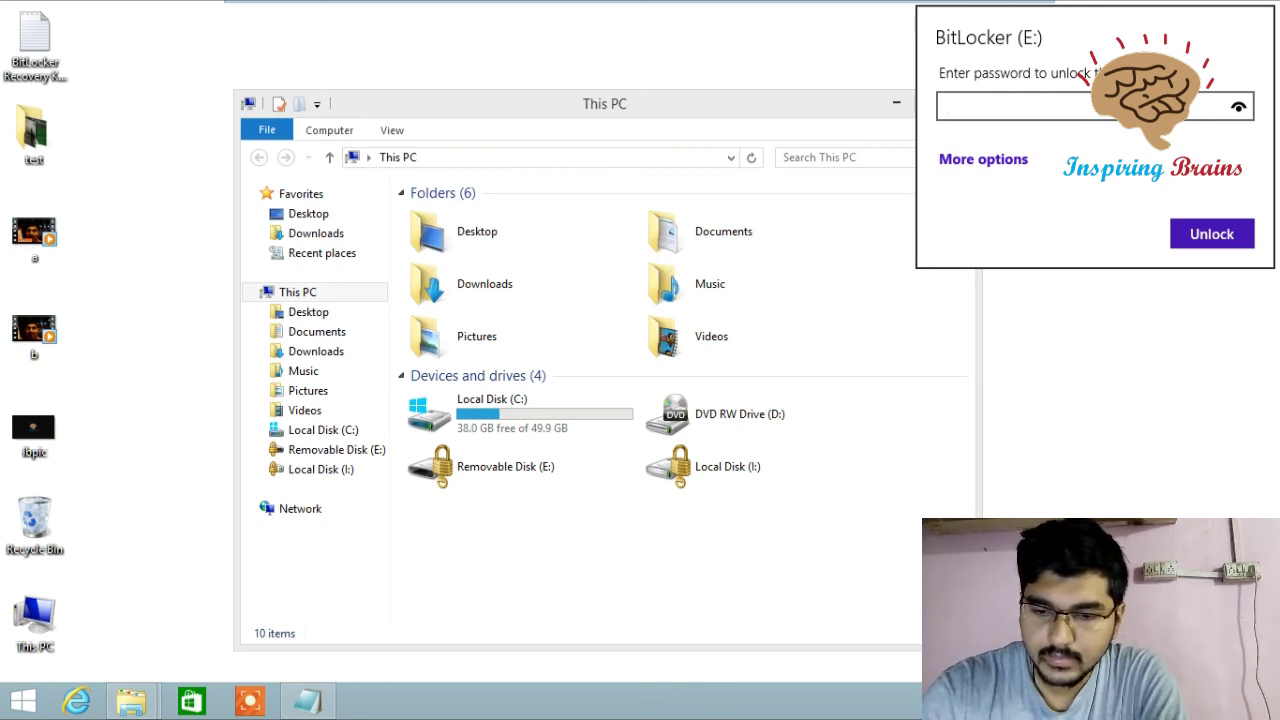
- Unlock drive E: with its password, checking the revealed entry first
type("••••••")
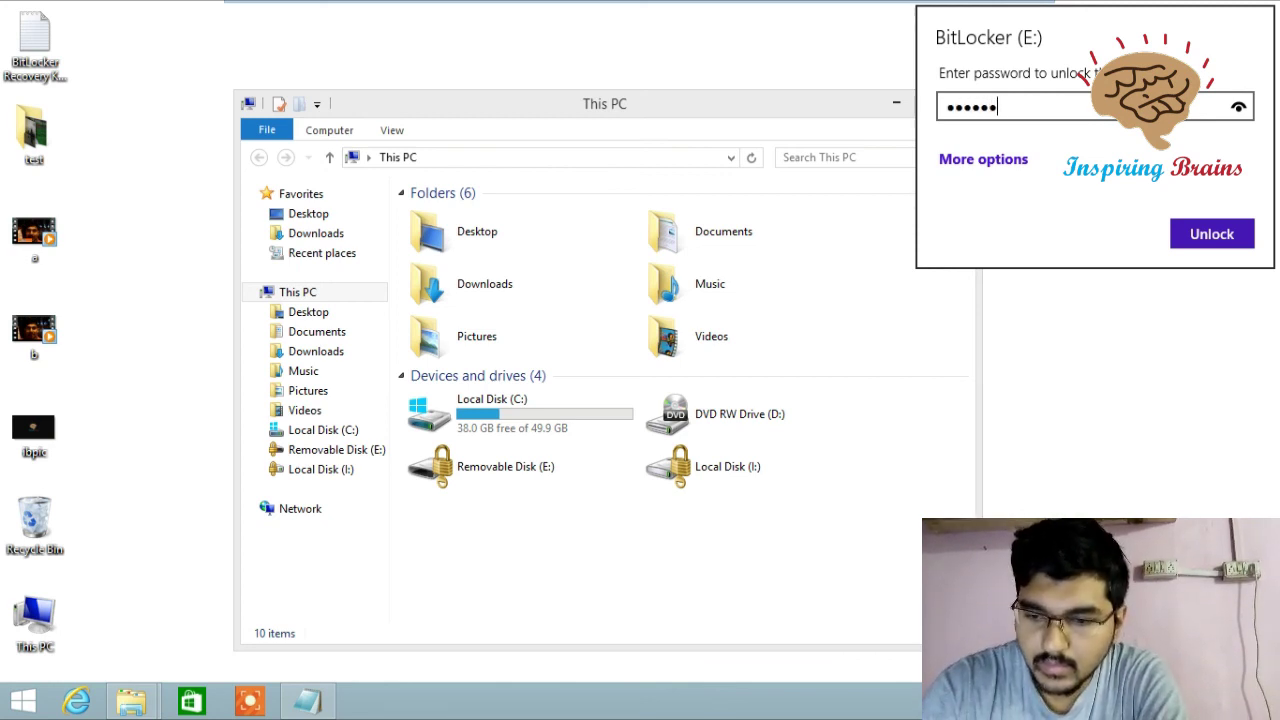
type("•••")
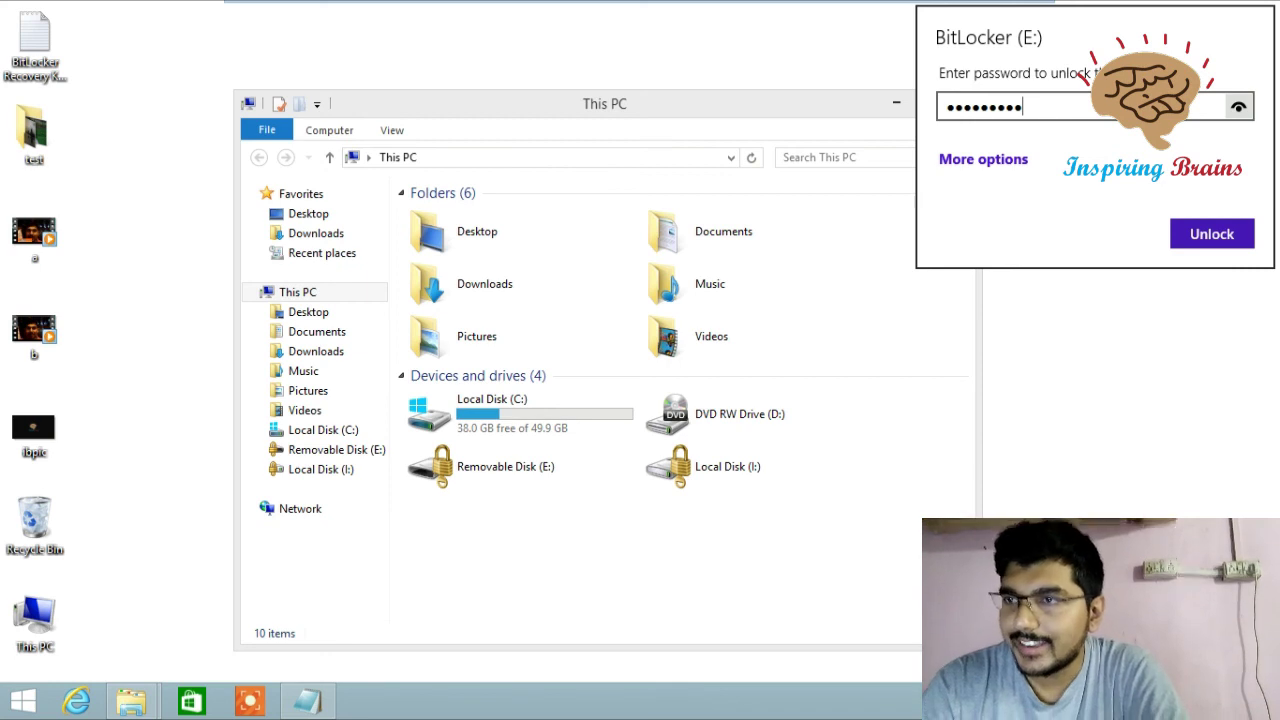
left_click(1238, 106)
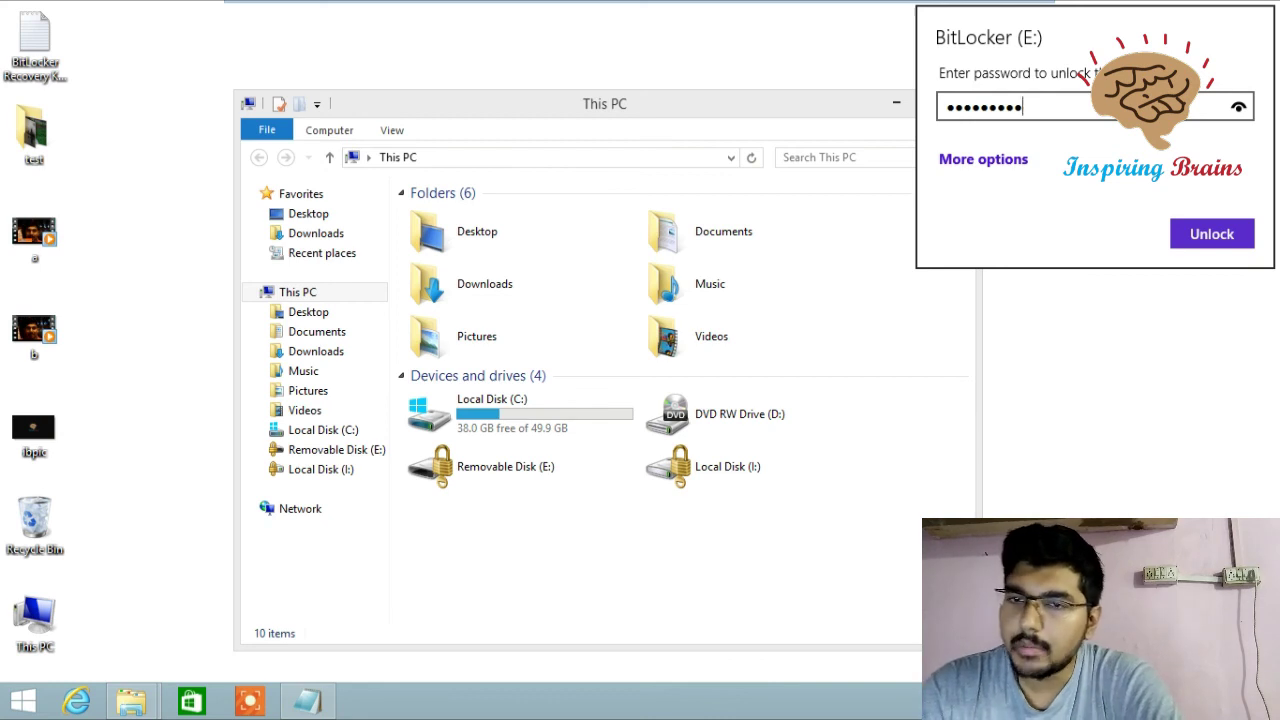
key("Return")
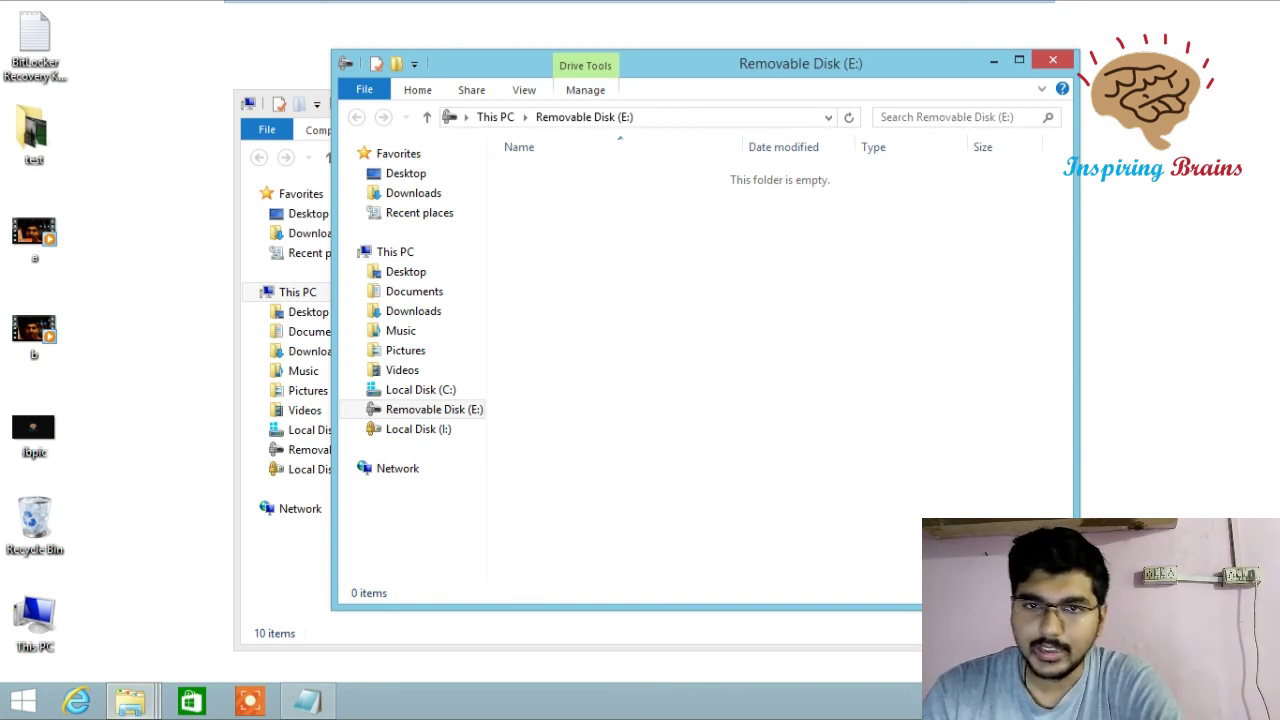
- Bring up the test folder window, then return to the drive E: window
mouse_move(130, 702)
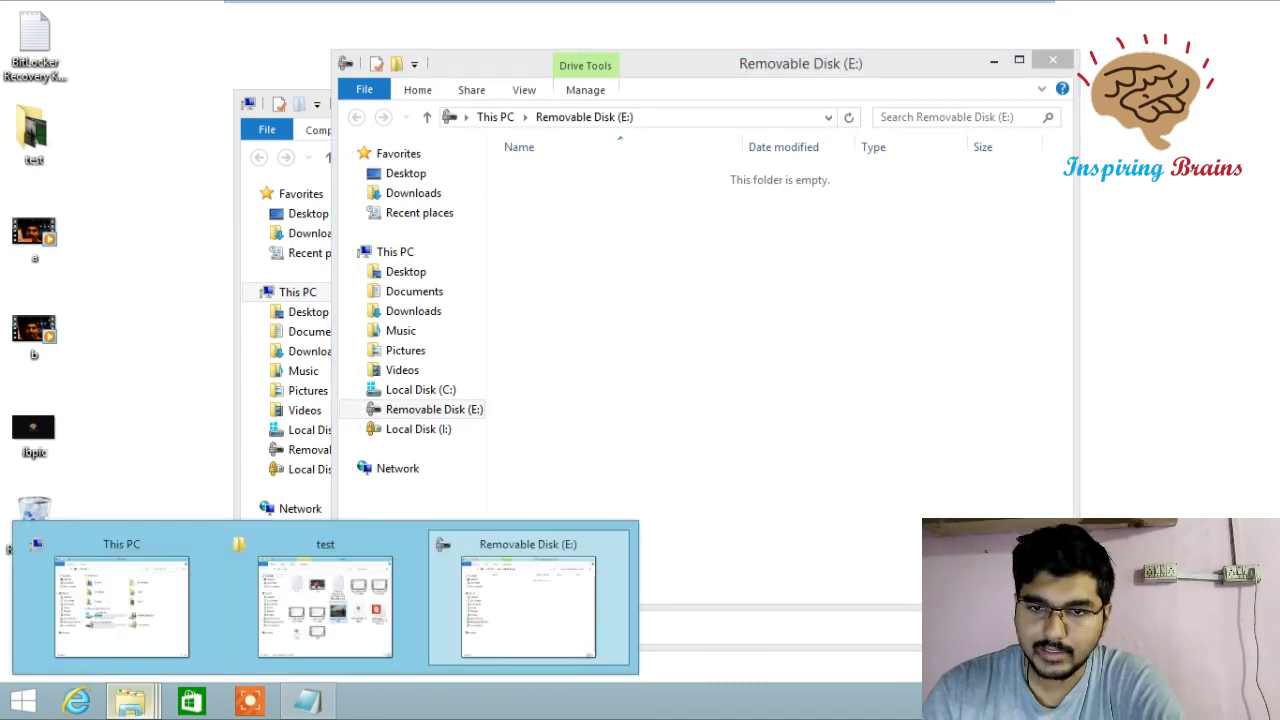
mouse_move(528, 605)
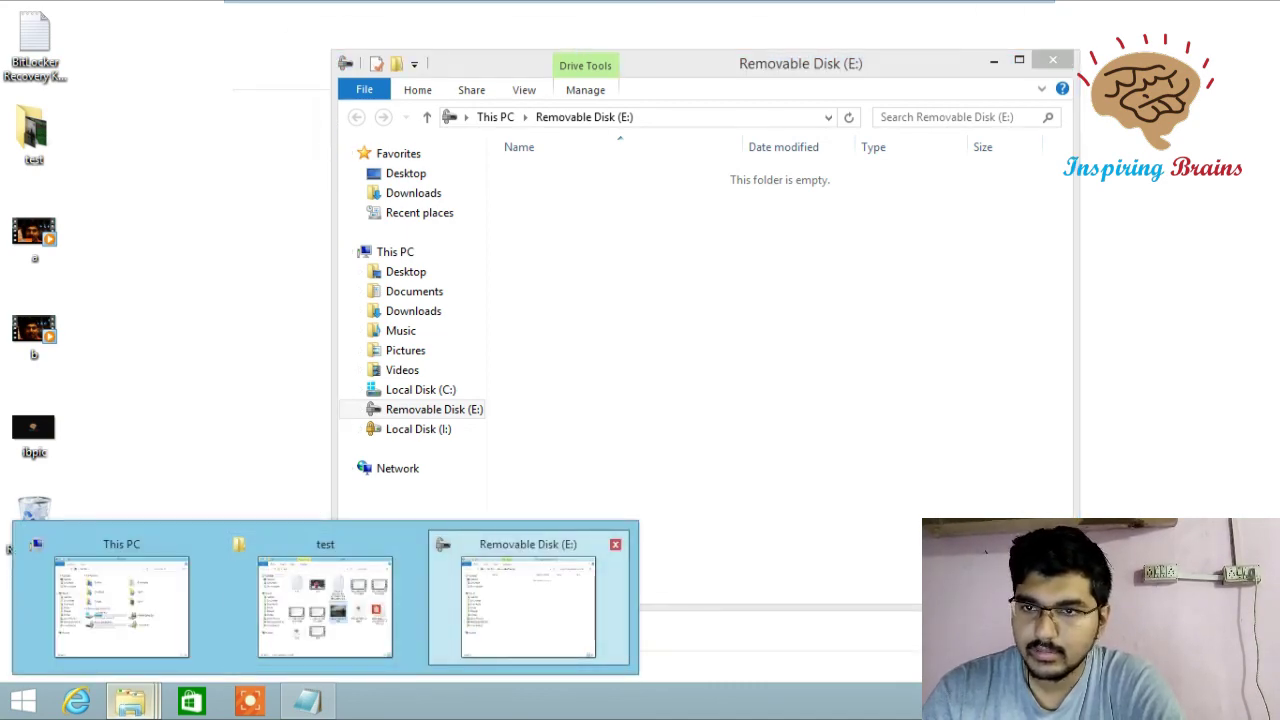
left_click(325, 605)
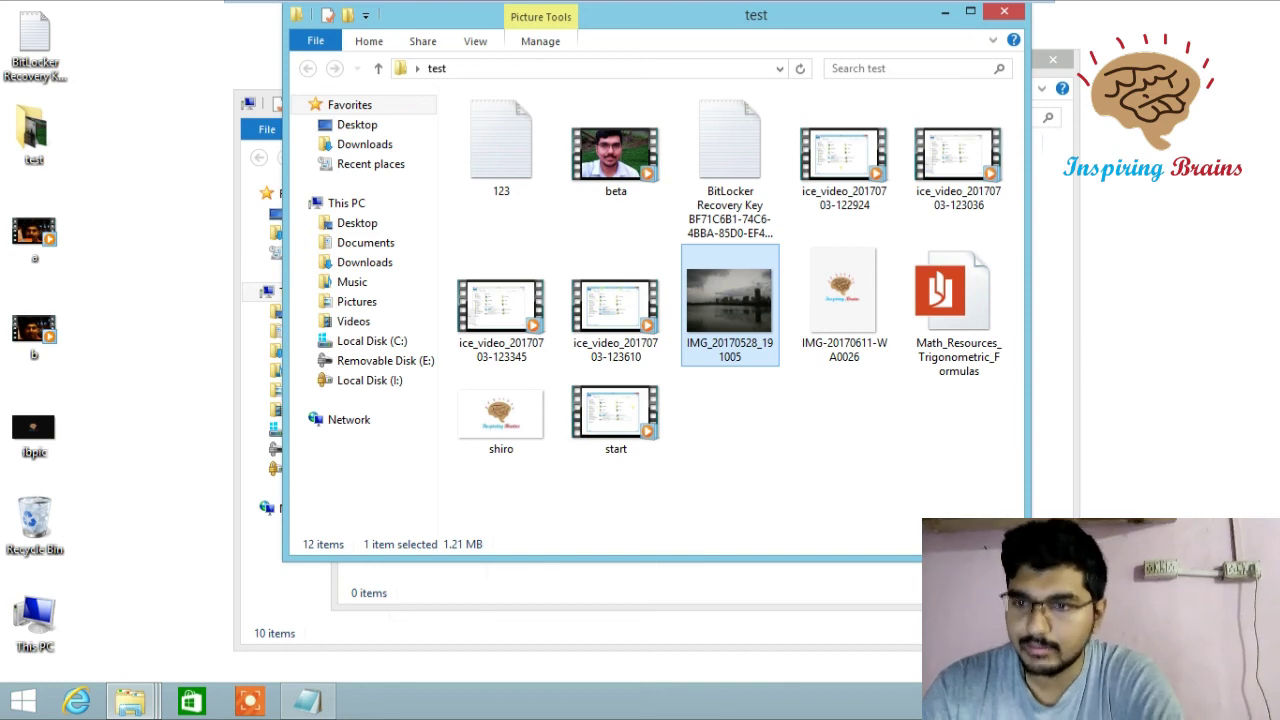
key("alt+Tab")
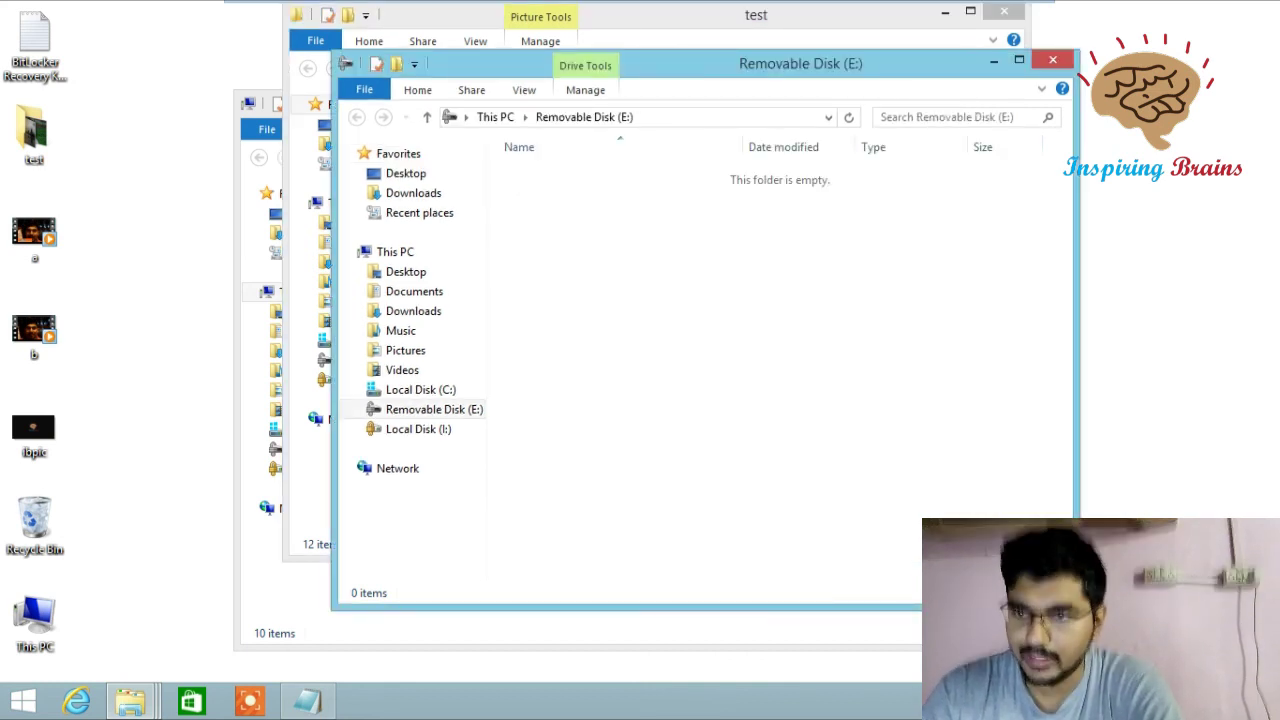
- Paste IMG_20170528_191005 onto drive E:, view it in Photo Viewer, then go up to This PC
right_click(662, 318)
left_click(706, 446)
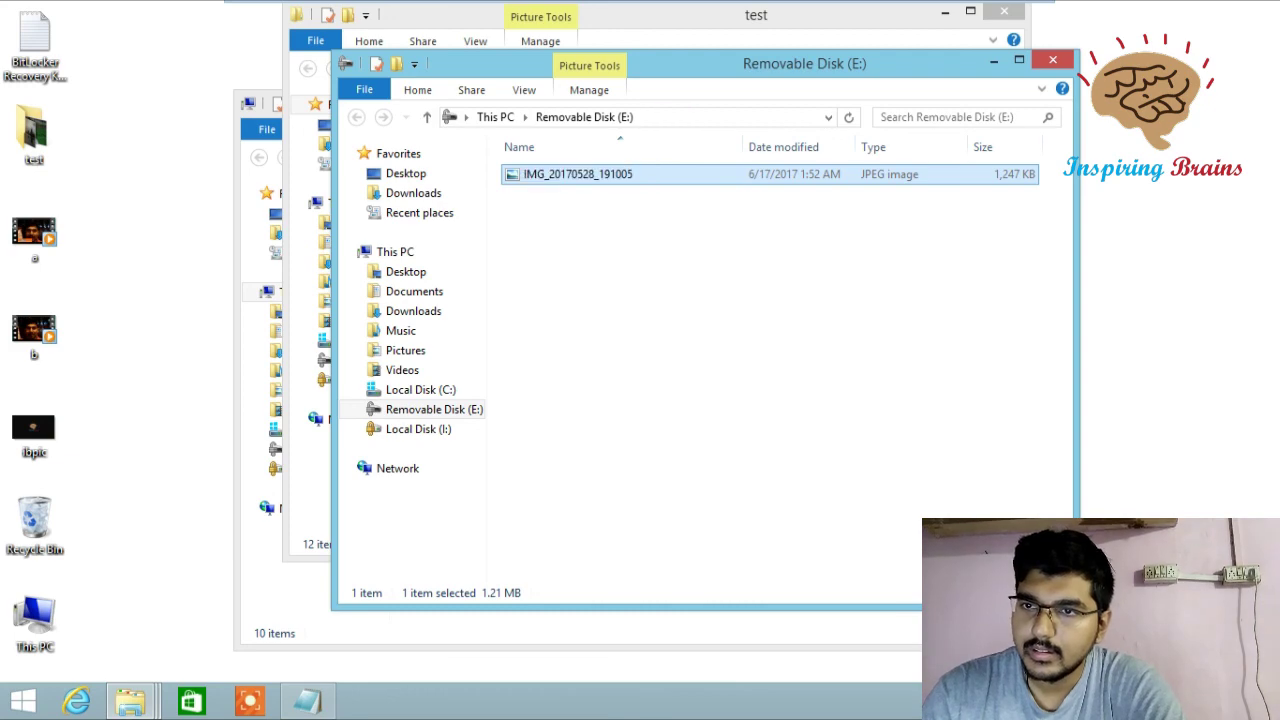
key("Return")
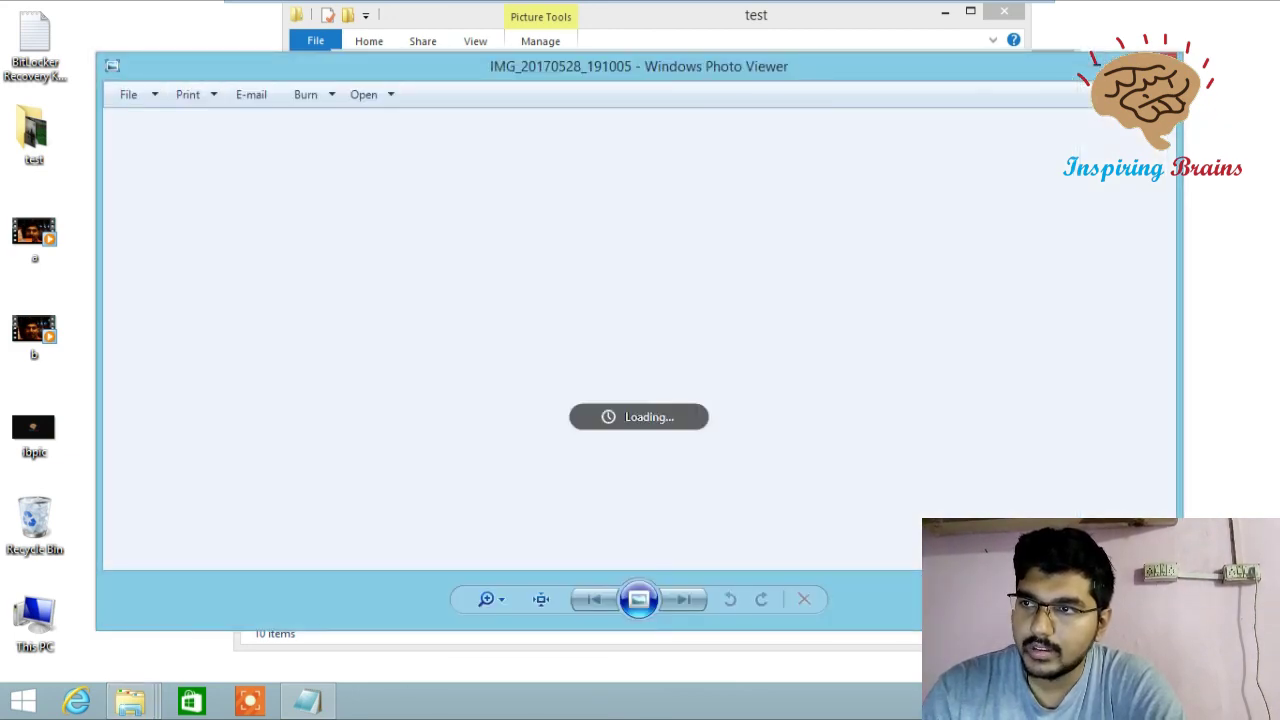
key("alt+F4")
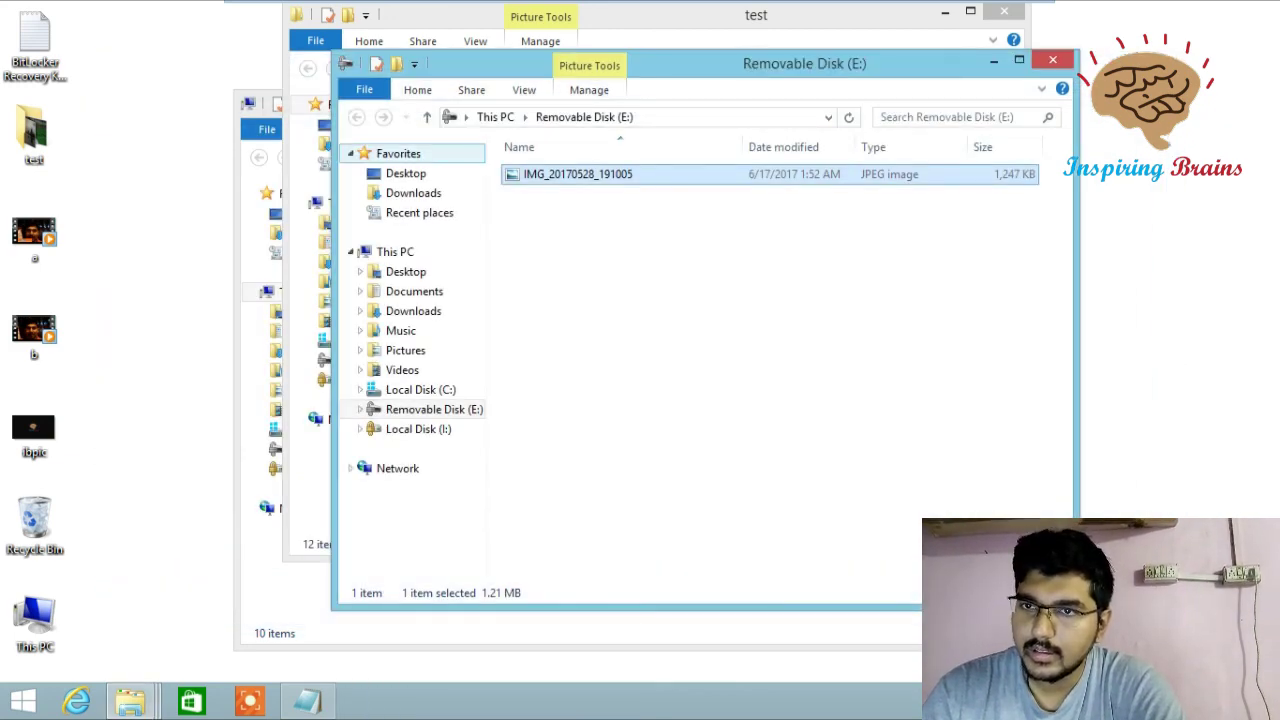
left_click(426, 117)
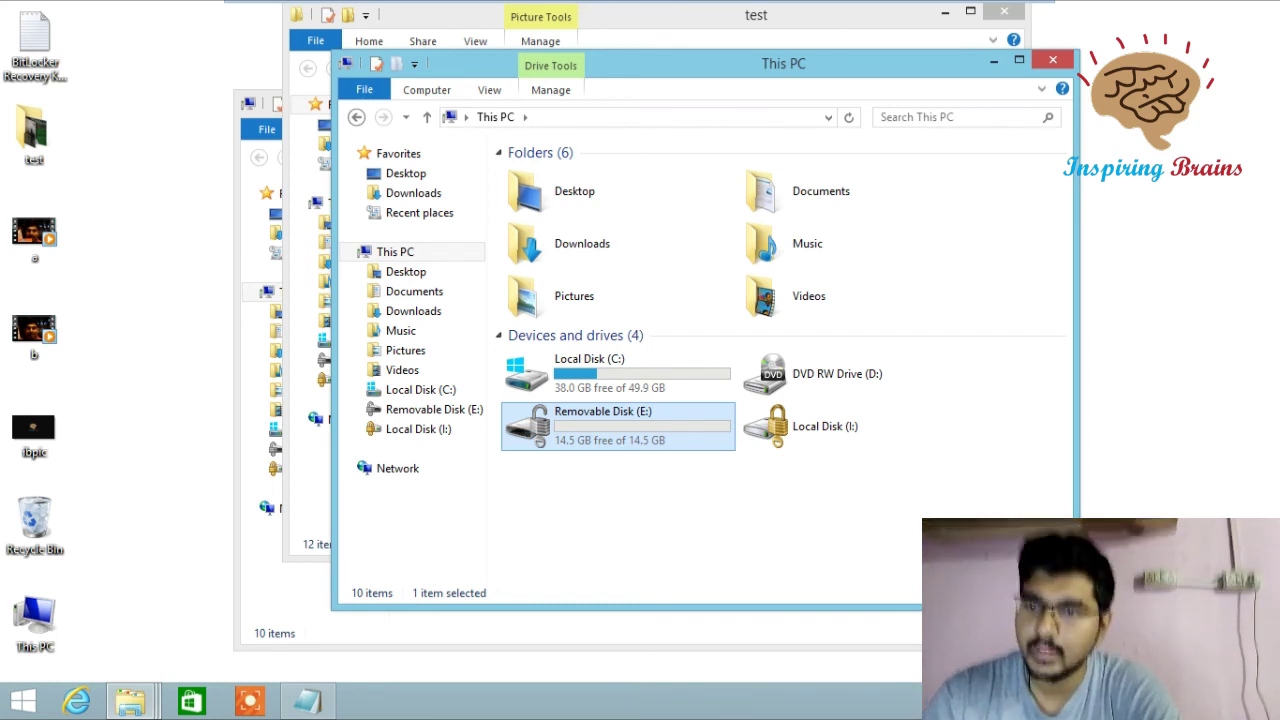
- Eject Removable Disk (E:) and select it again once it reappears locked
right_click(640, 445)
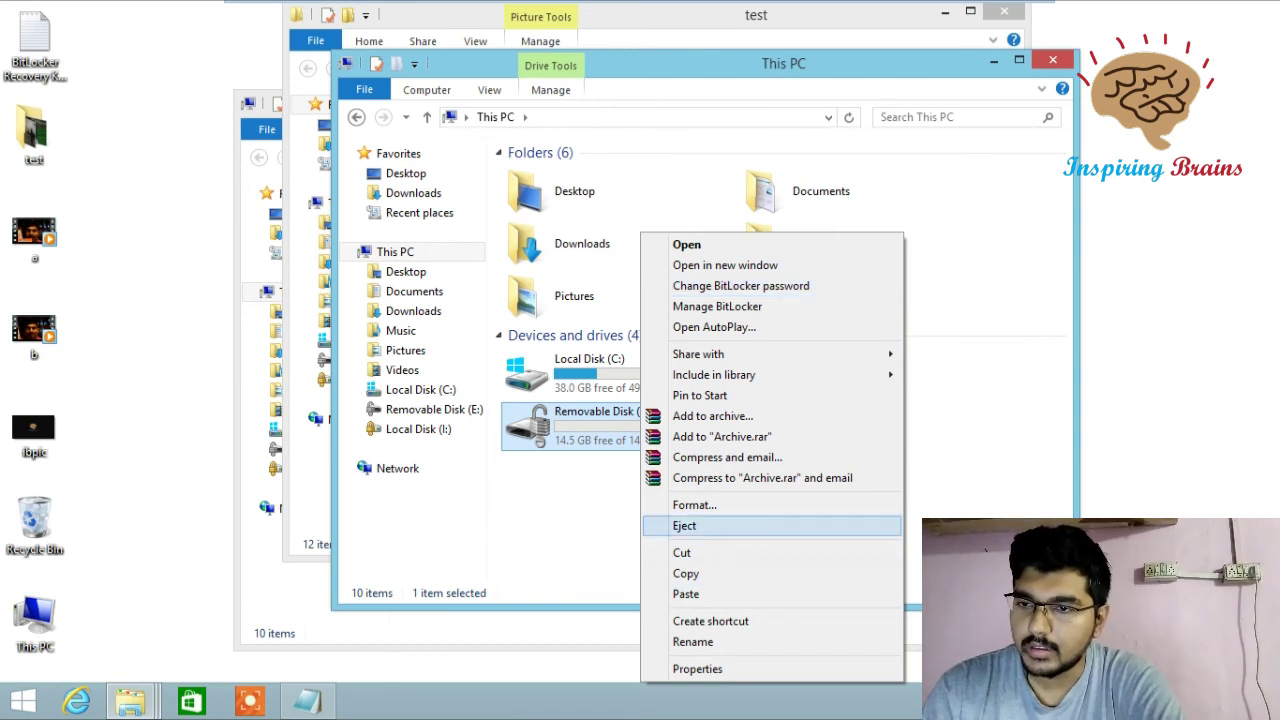
left_click(684, 525)
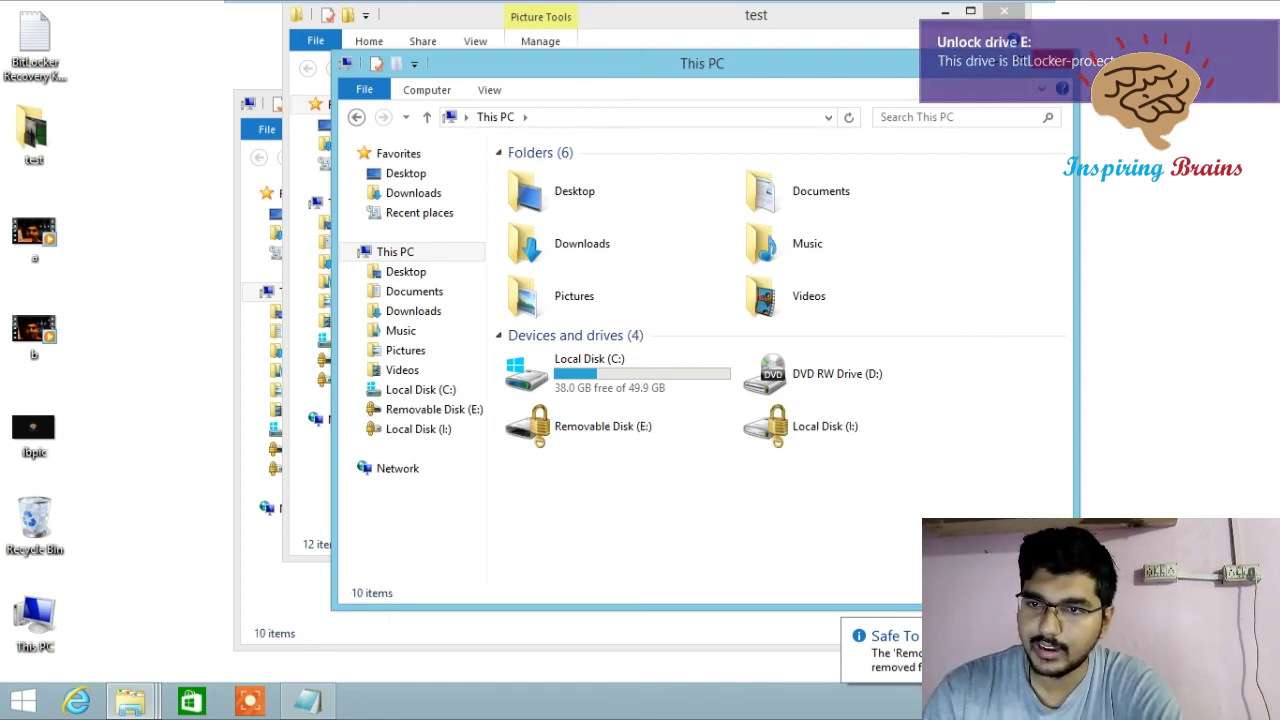
right_click(584, 443)
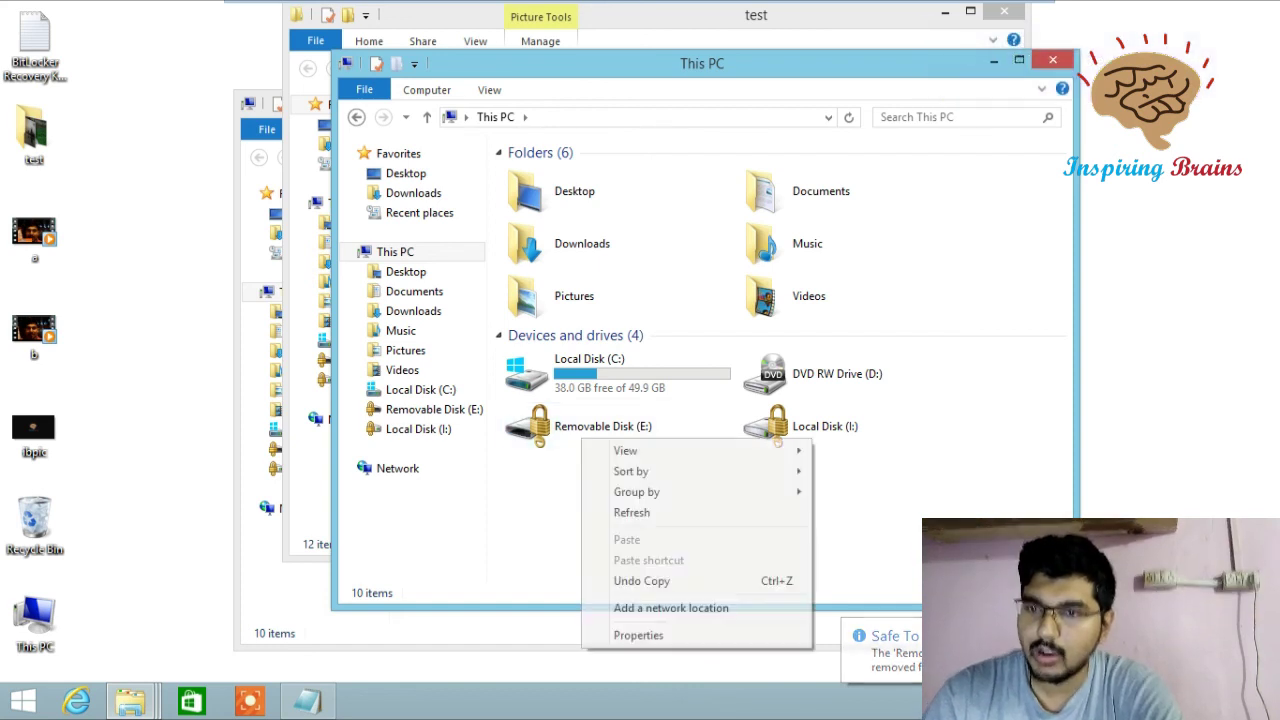
left_click(603, 426)
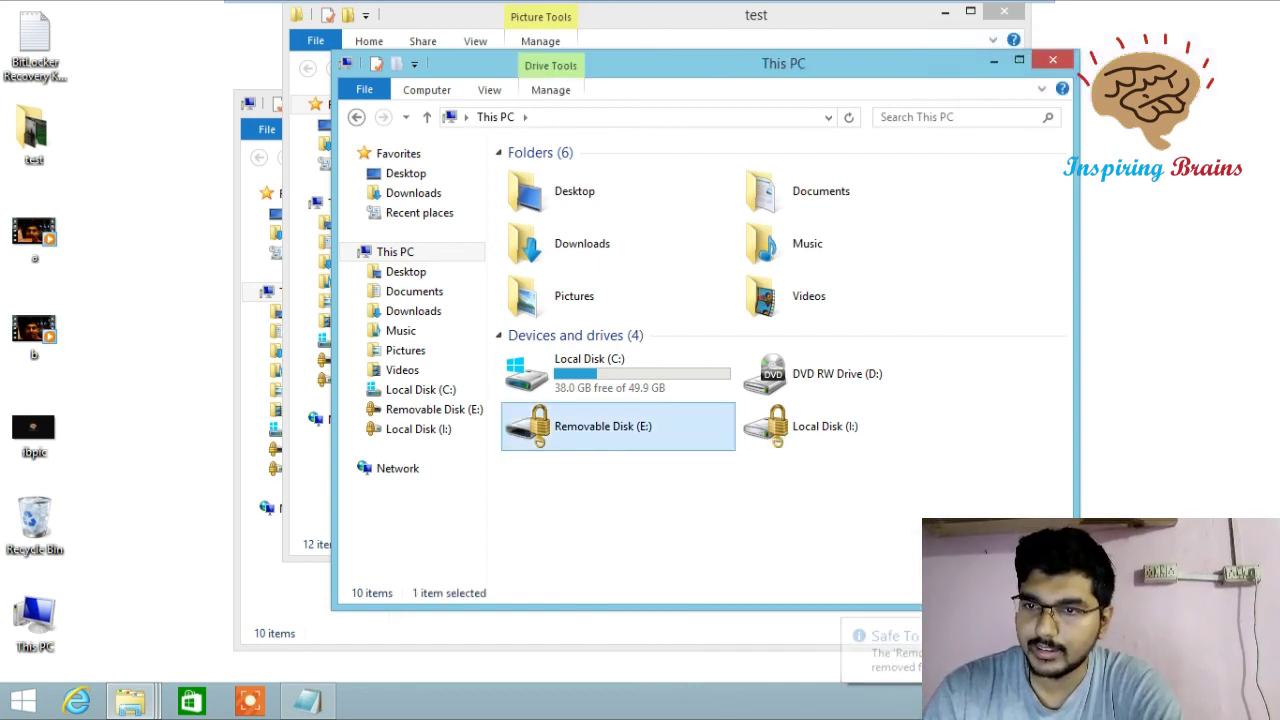
- Start unlocking E:, choose recovery-key entry, and switch to the Notepad key file
right_click(577, 426)
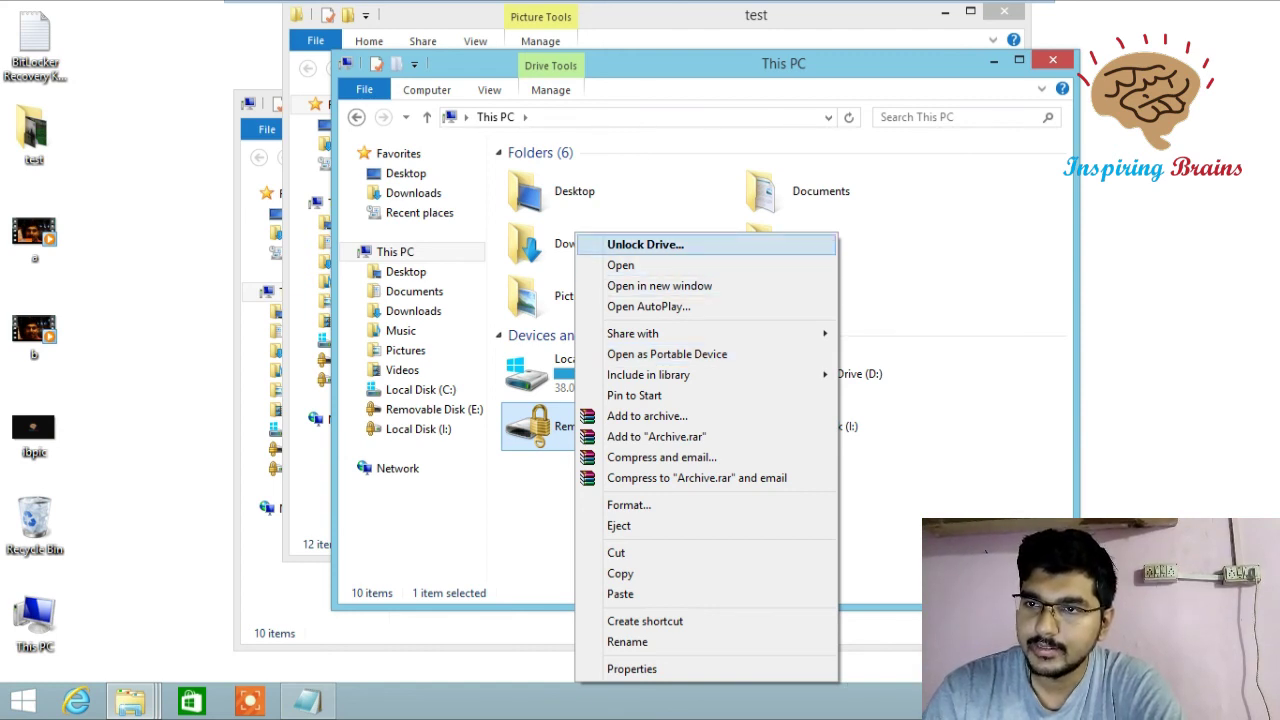
left_click(645, 244)
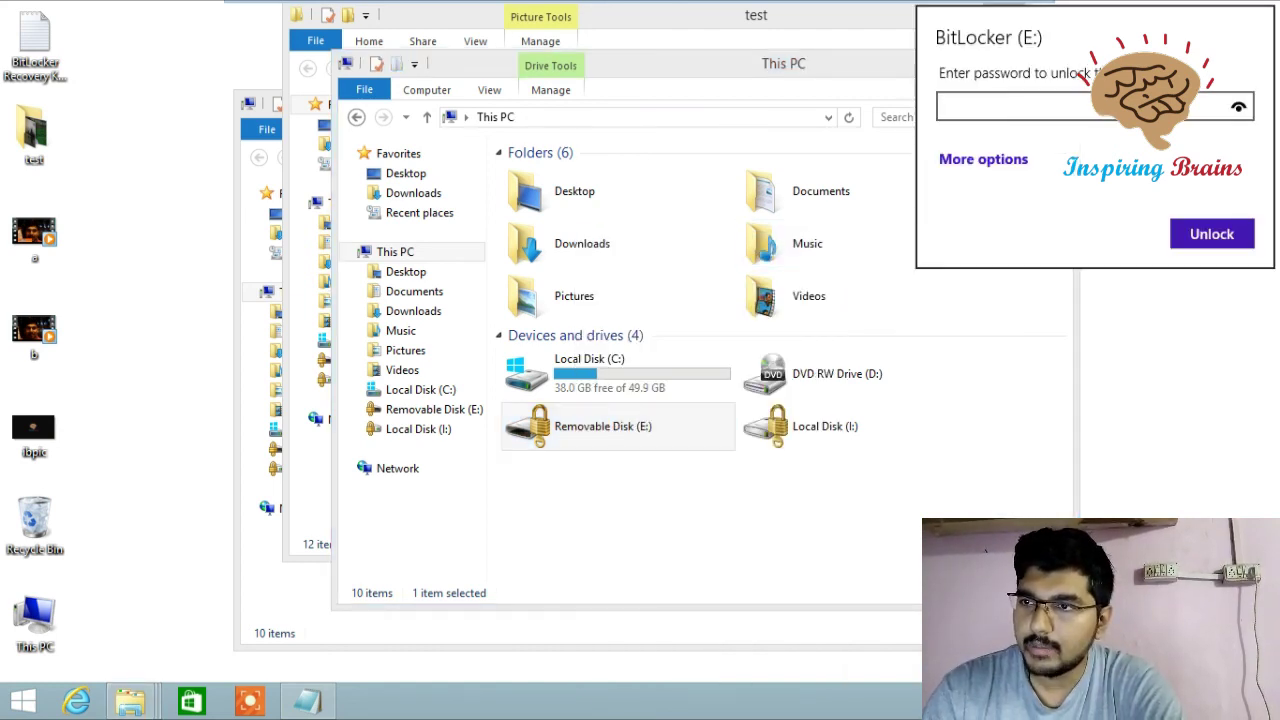
key("Tab")
key("Return")
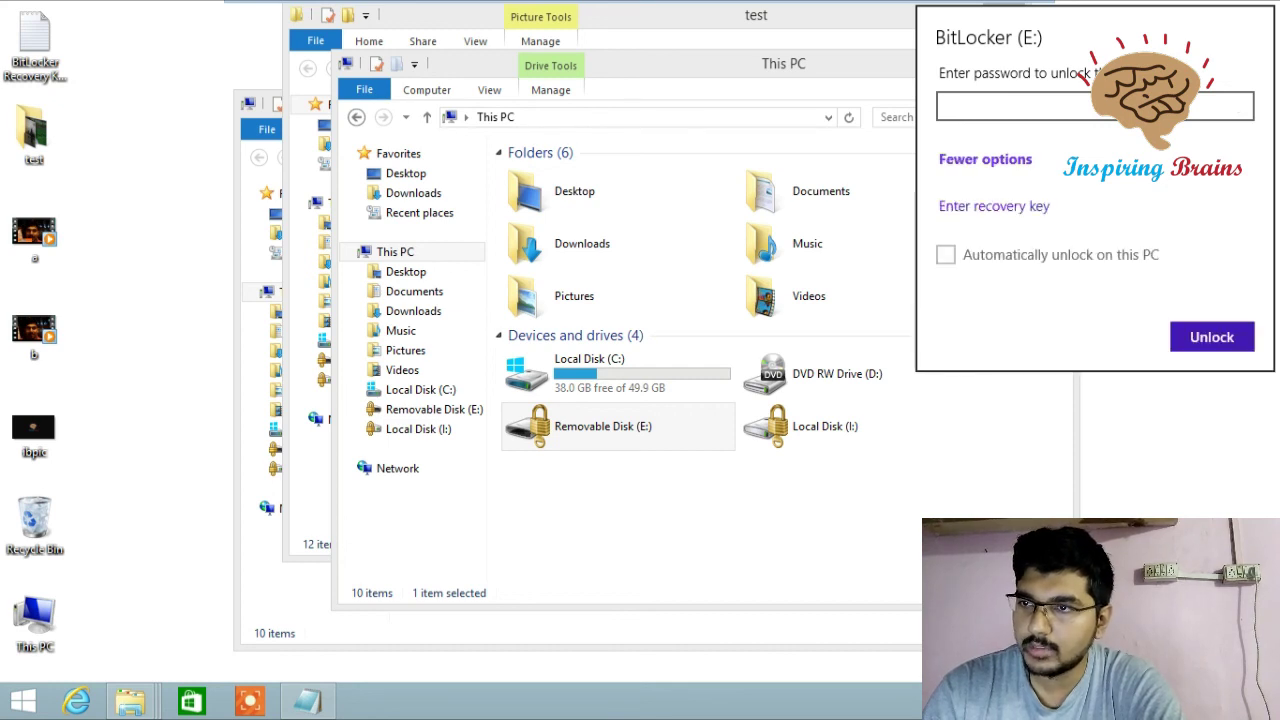
key("Tab")
key("Return")
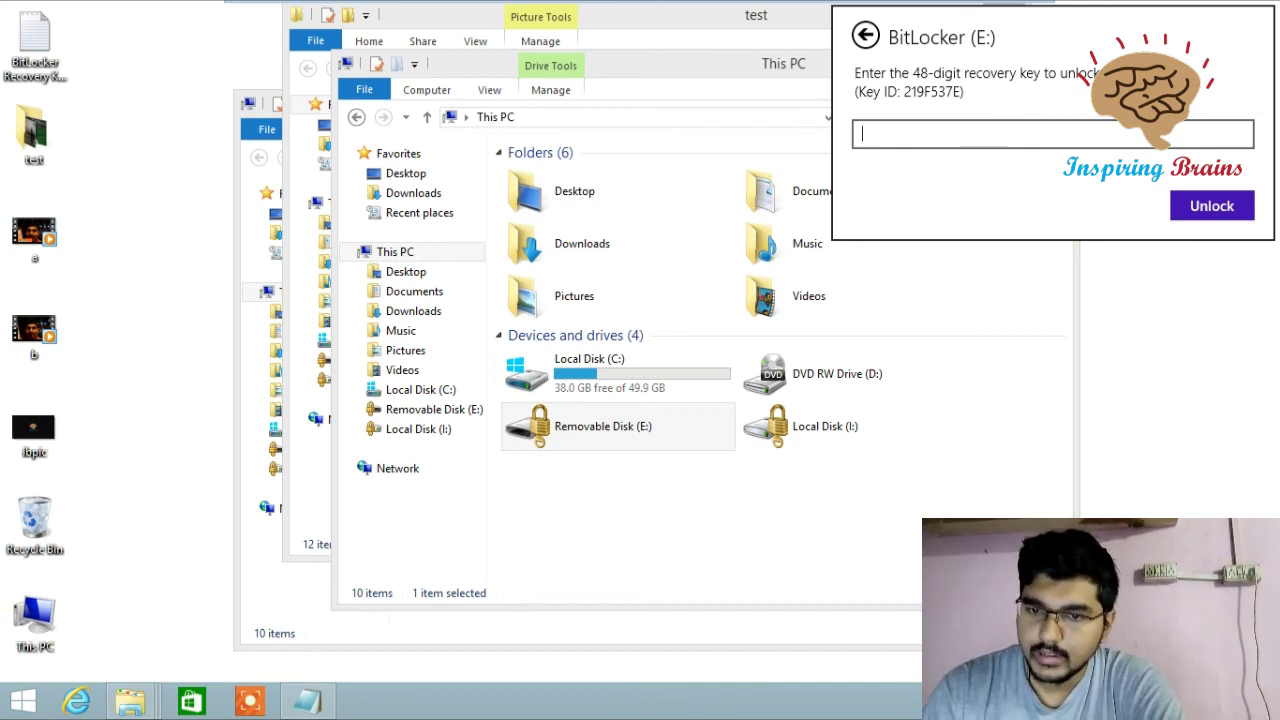
key("alt+Tab")
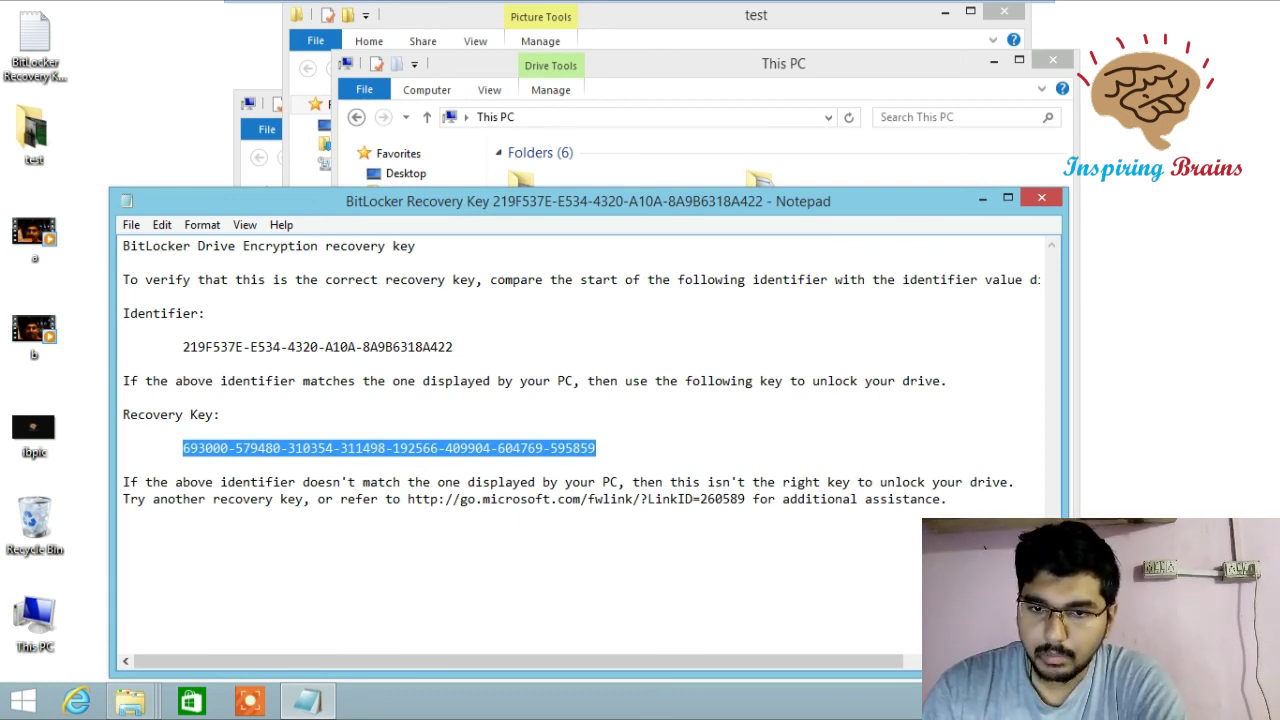
- From This PC, unlock drive E: by pasting the 48-digit recovery key
mouse_move(130, 702)
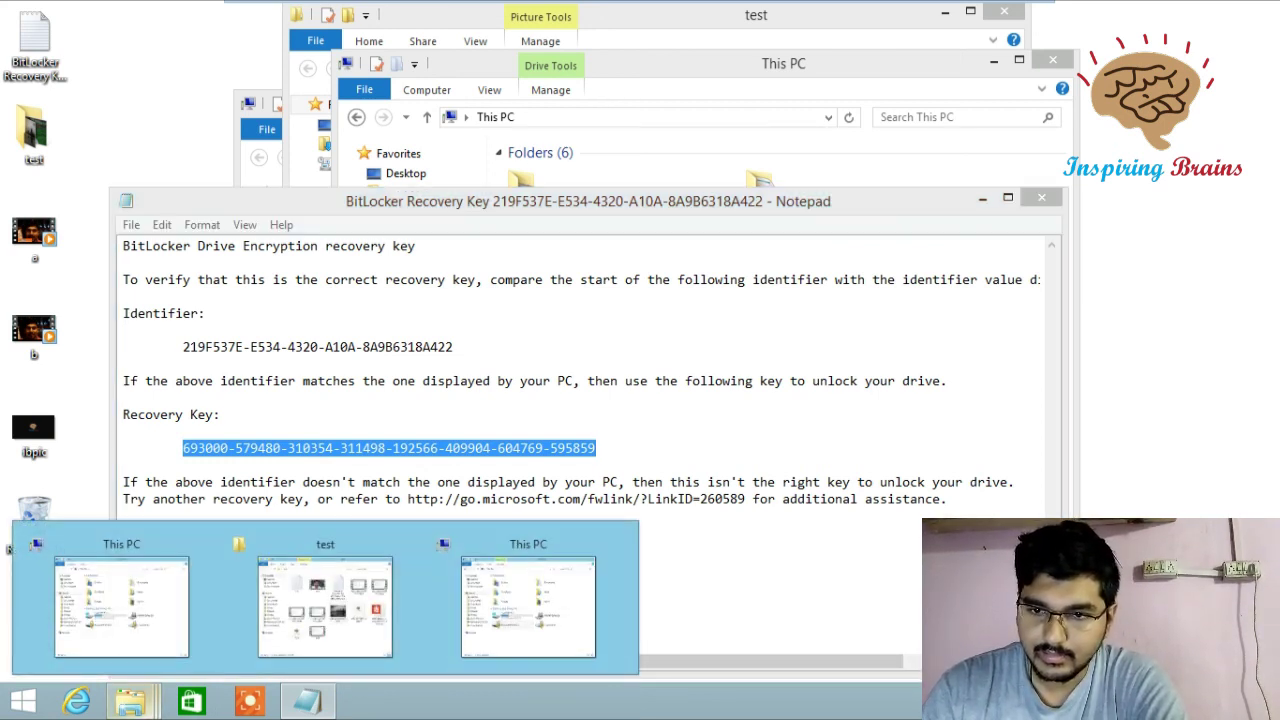
left_click(528, 605)
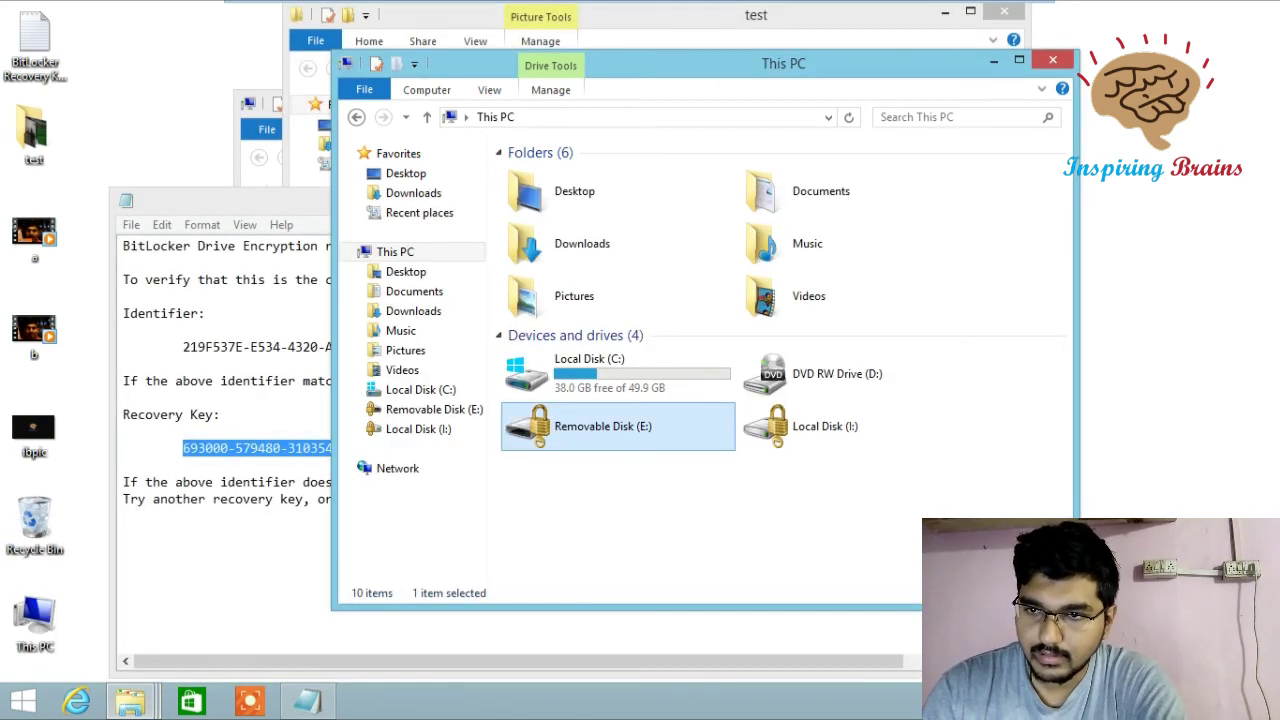
right_click(666, 424)
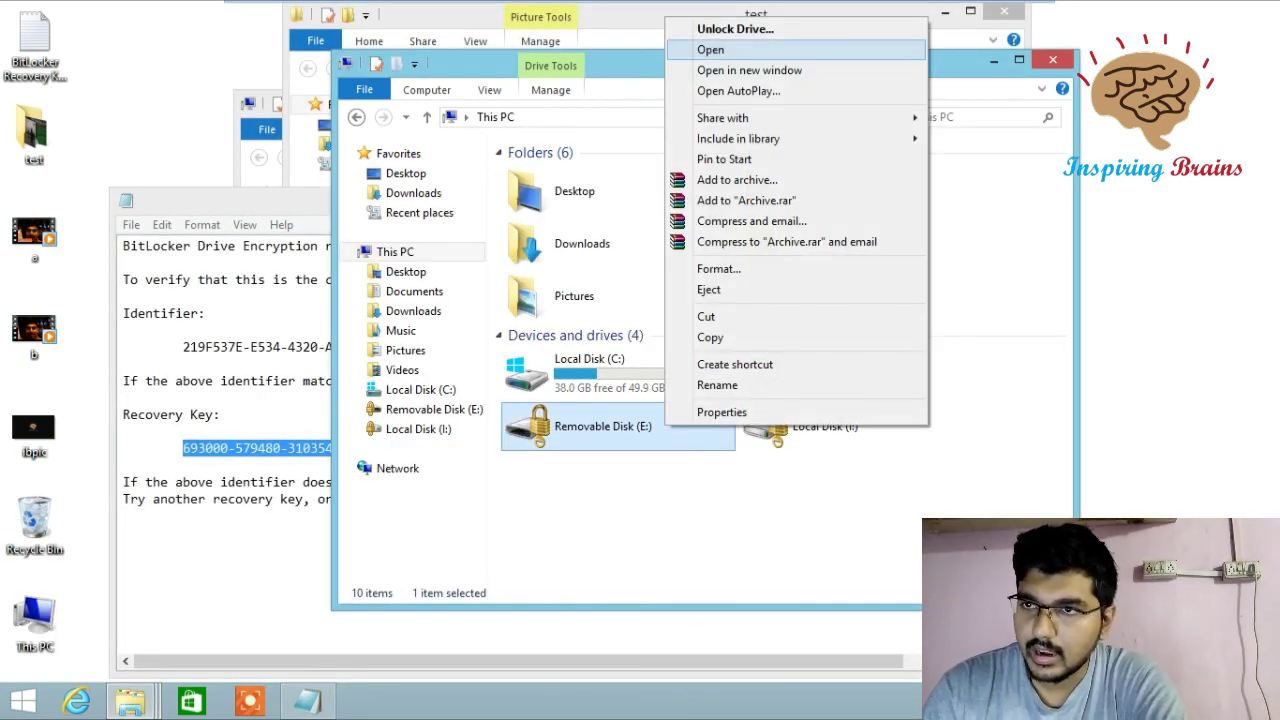
left_click(735, 28)
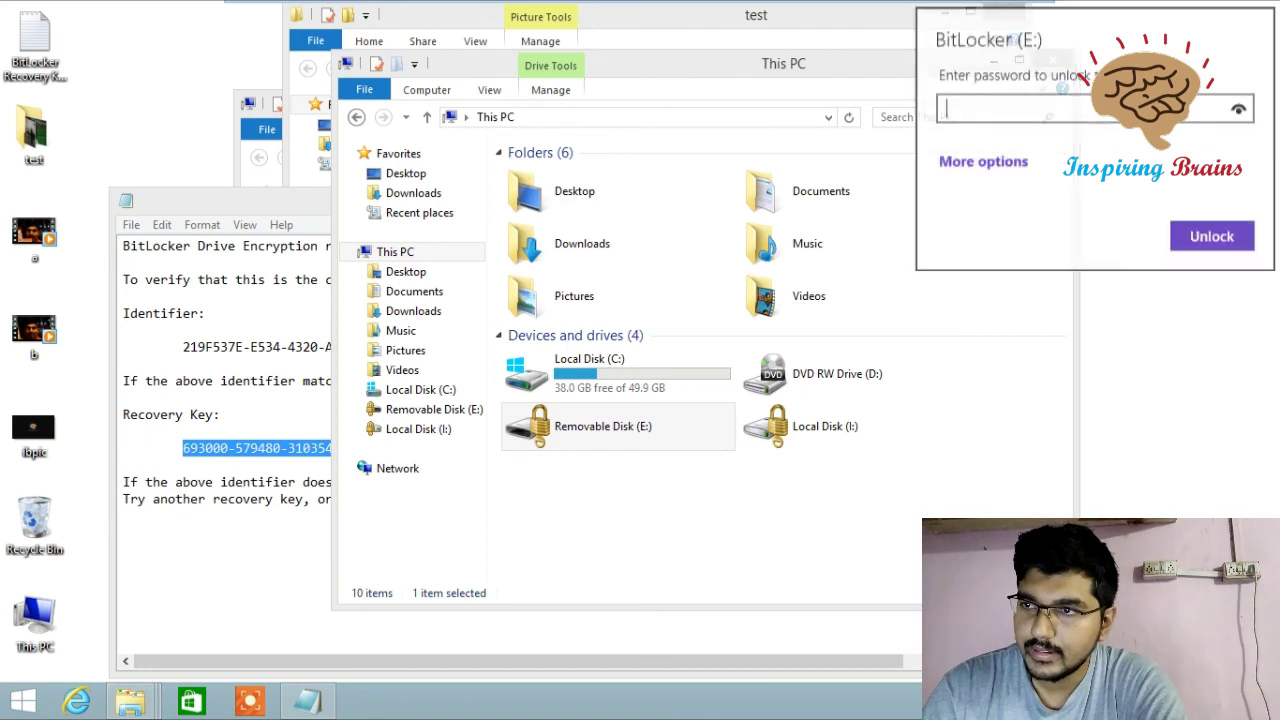
left_click(985, 159)
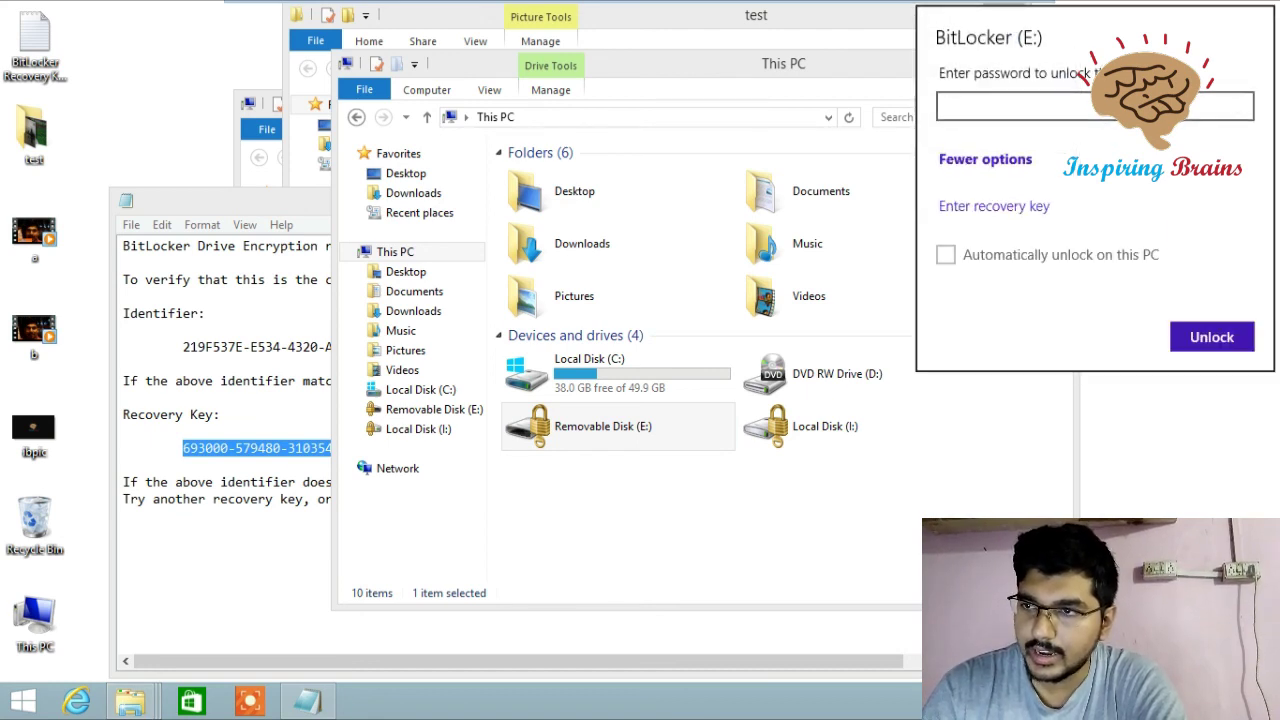
left_click(994, 206)
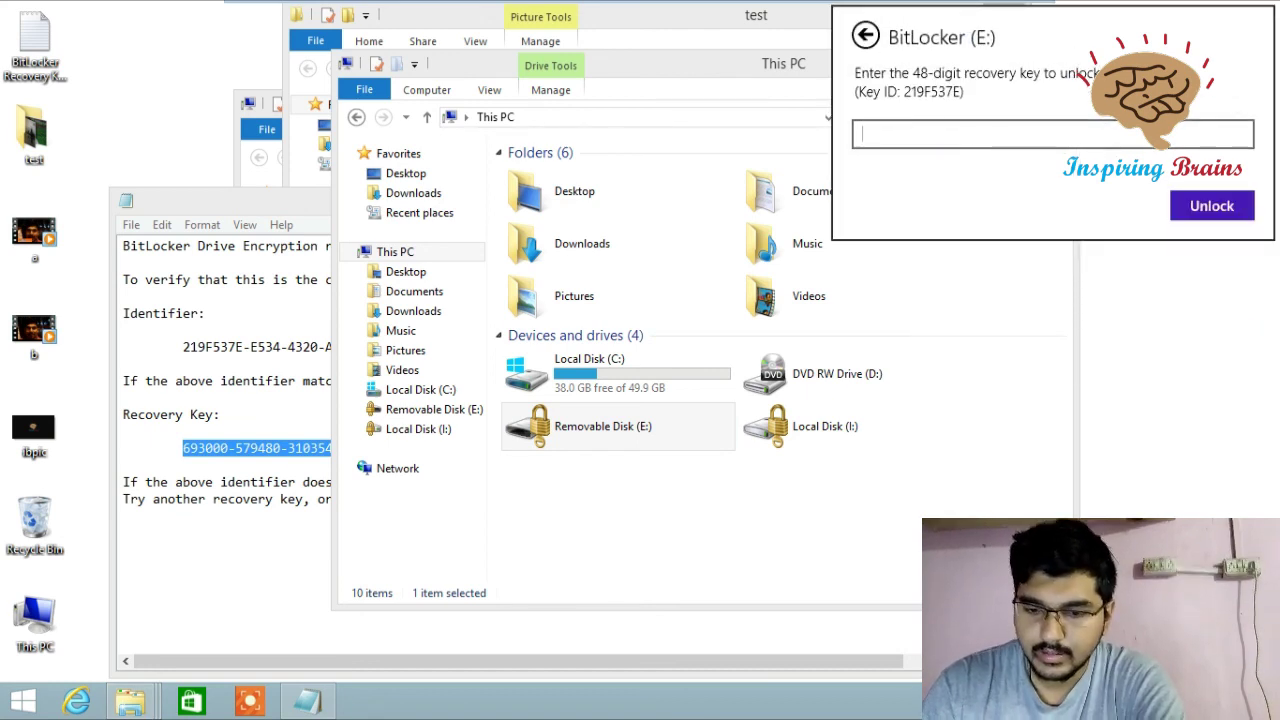
key("ctrl+v")
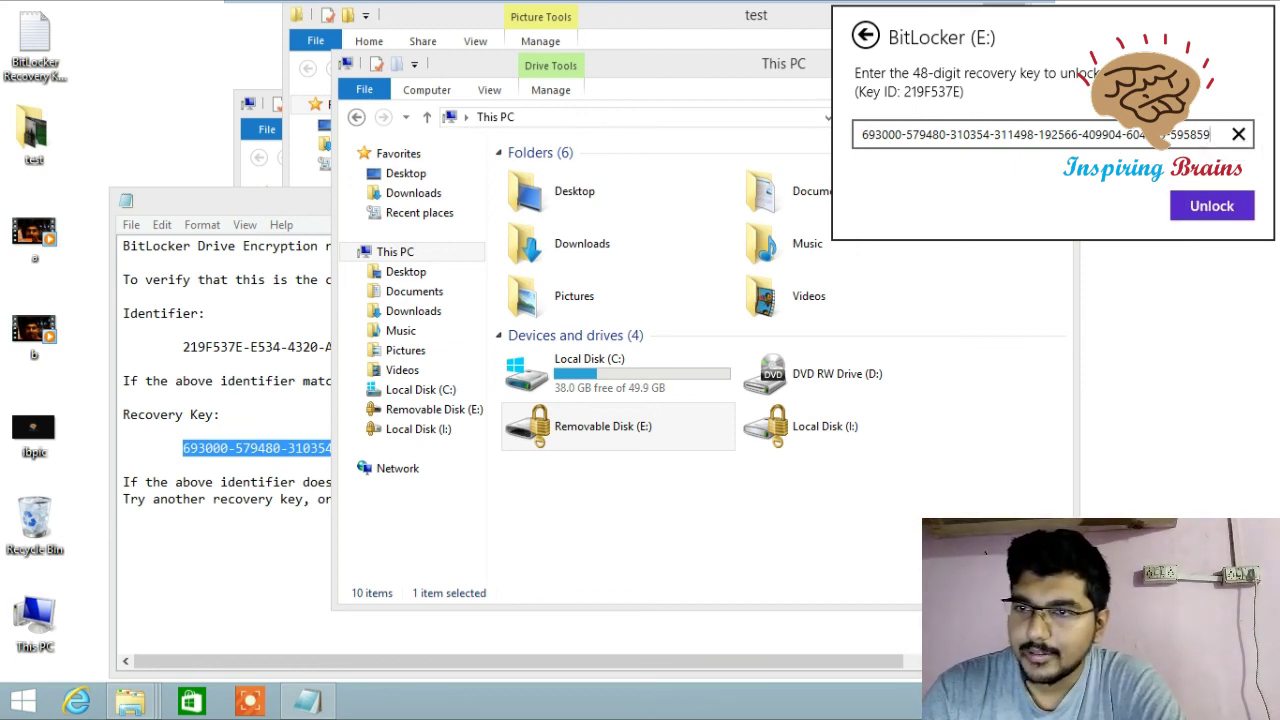
key("Return")
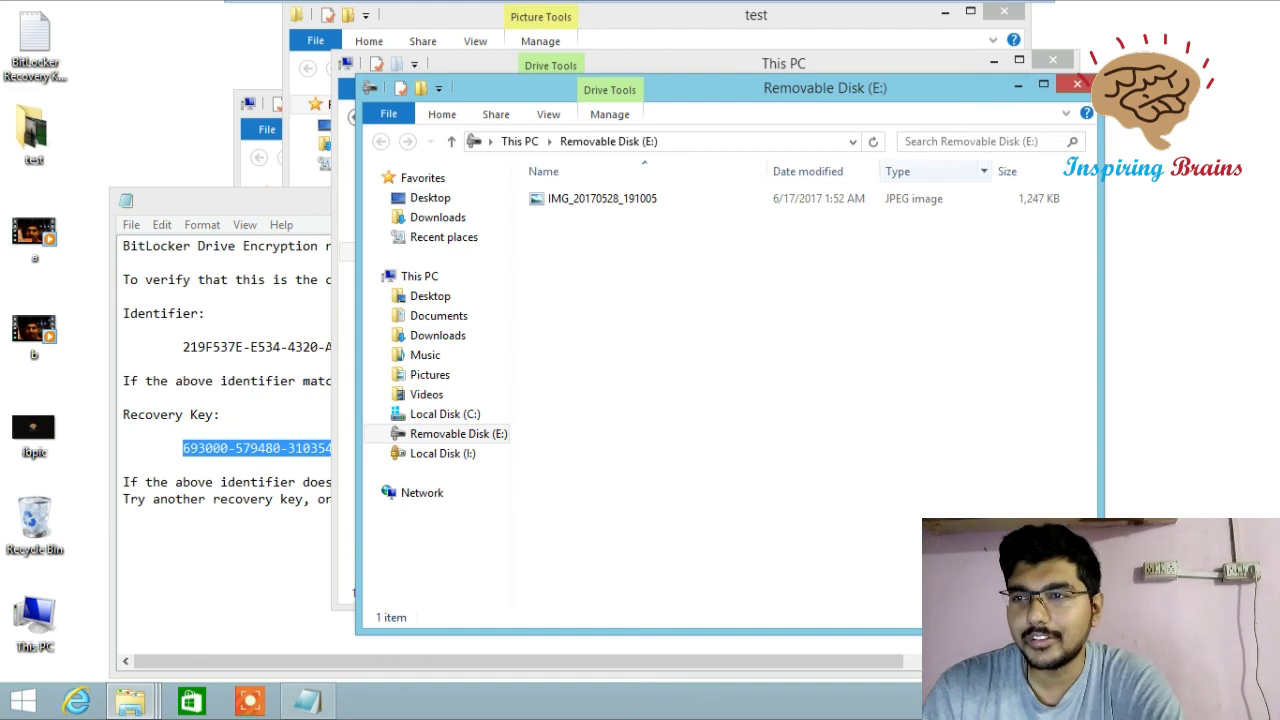
- View IMG_20170528_191005 from unlocked drive E:, then close Photo Viewer and the drive window
left_click(602, 198)
key("Return")
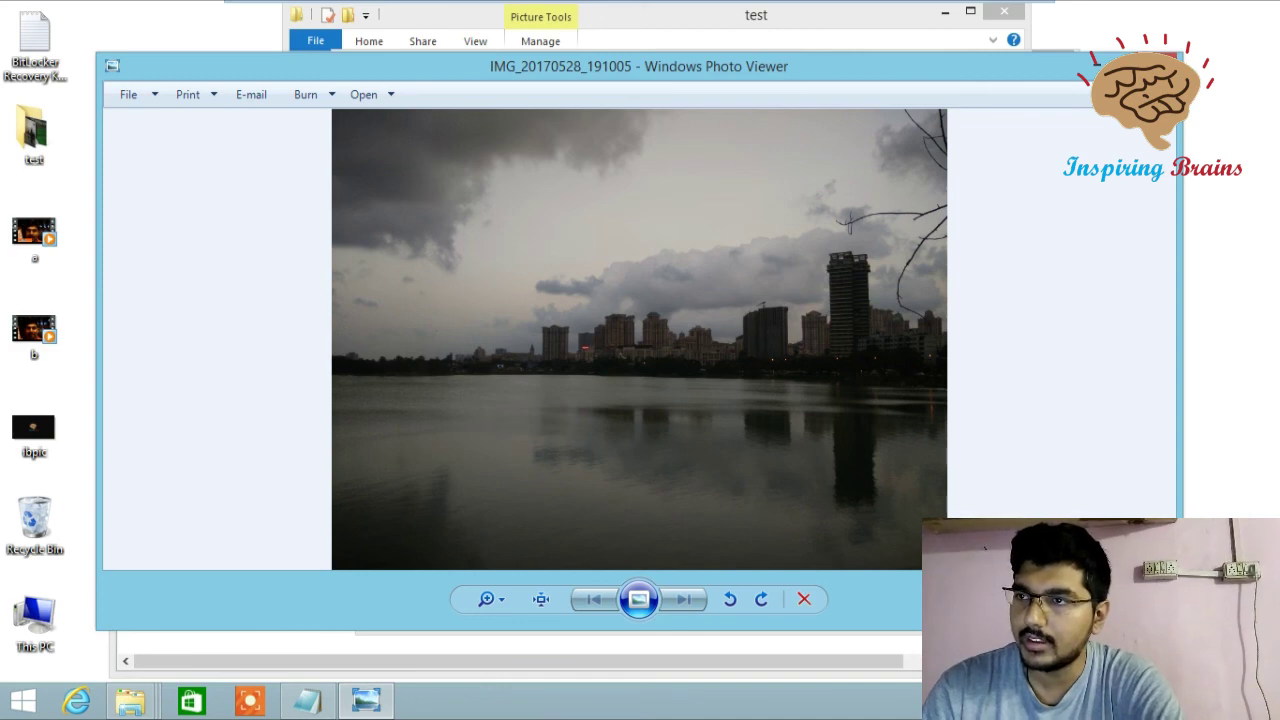
key("alt+F4")
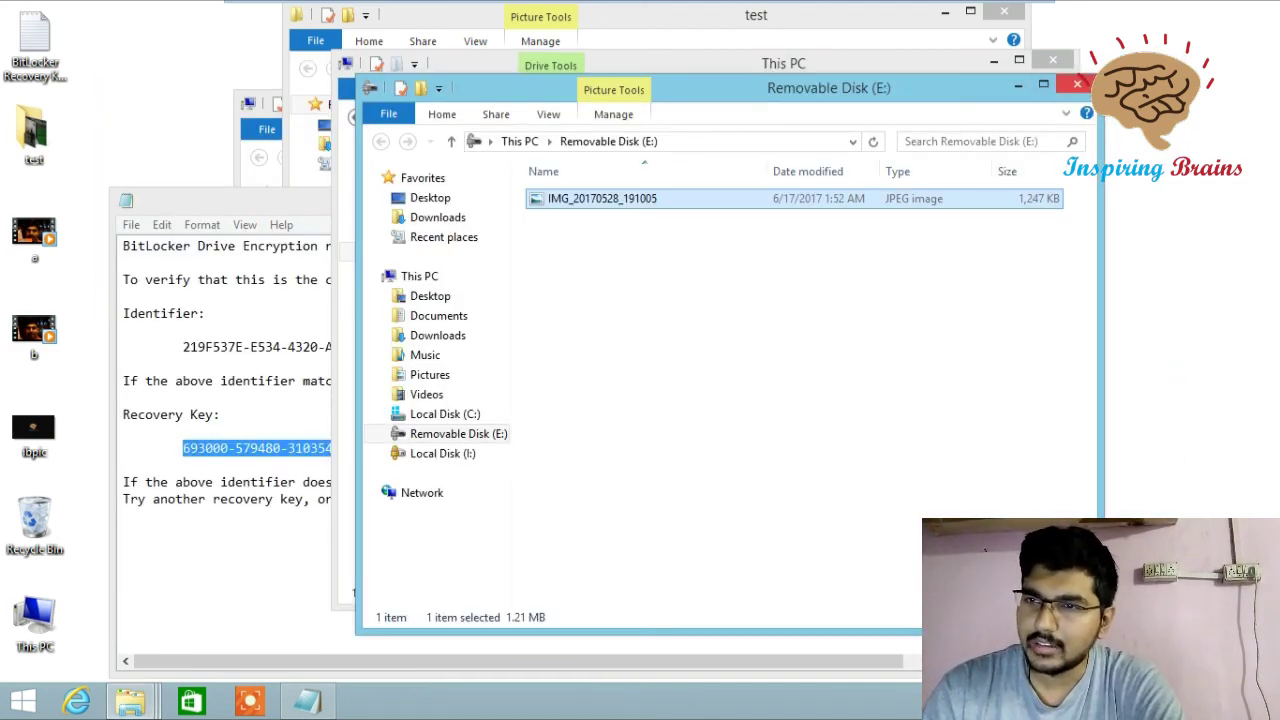
left_click(1077, 84)
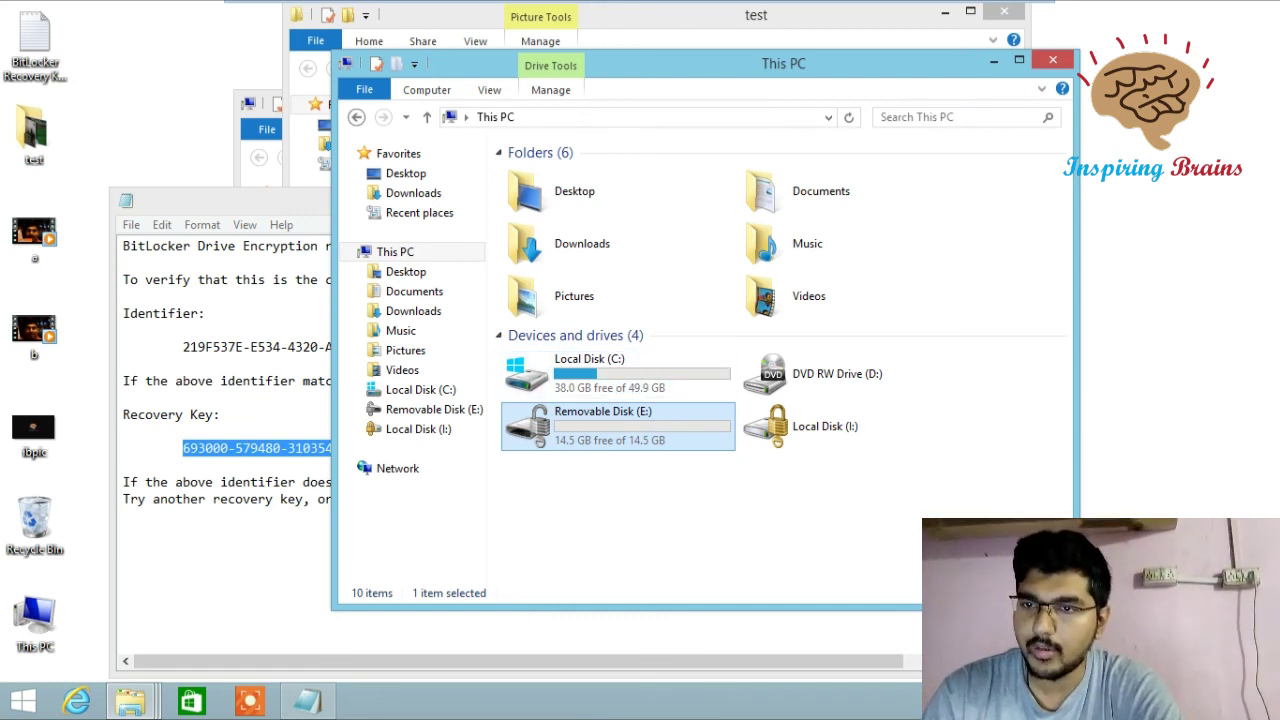
right_click(596, 426)
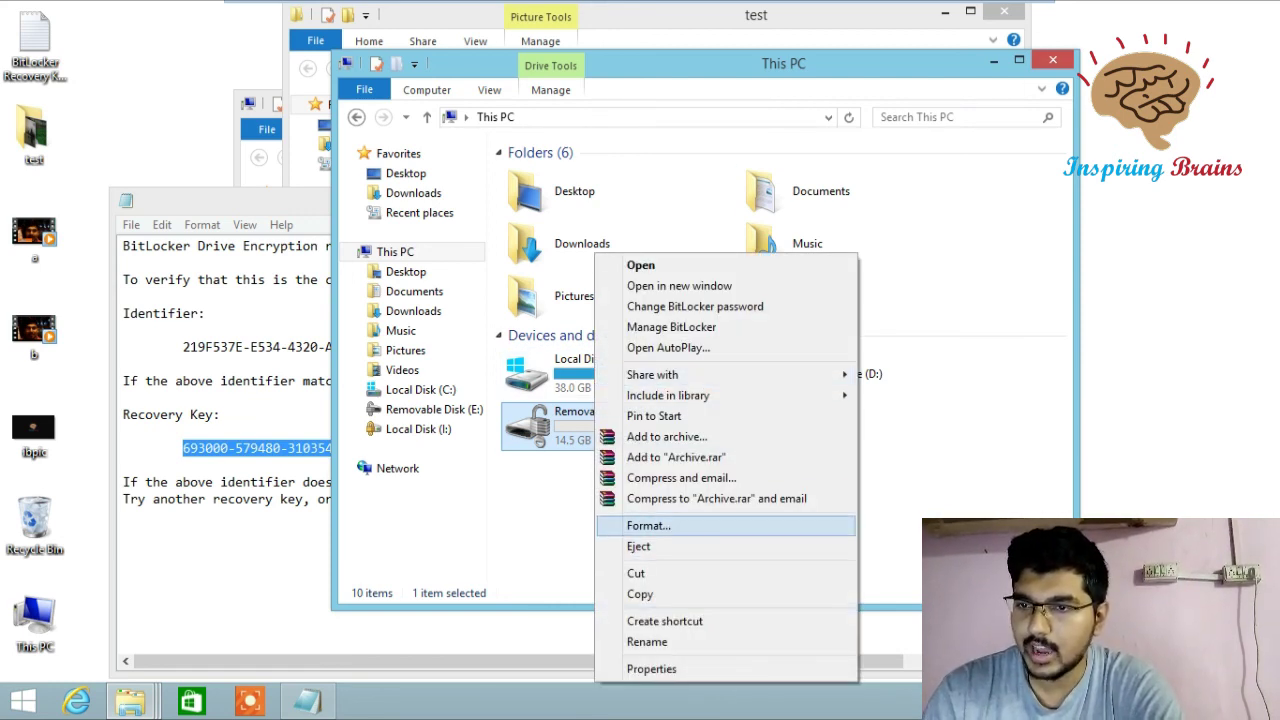
left_click(648, 525)
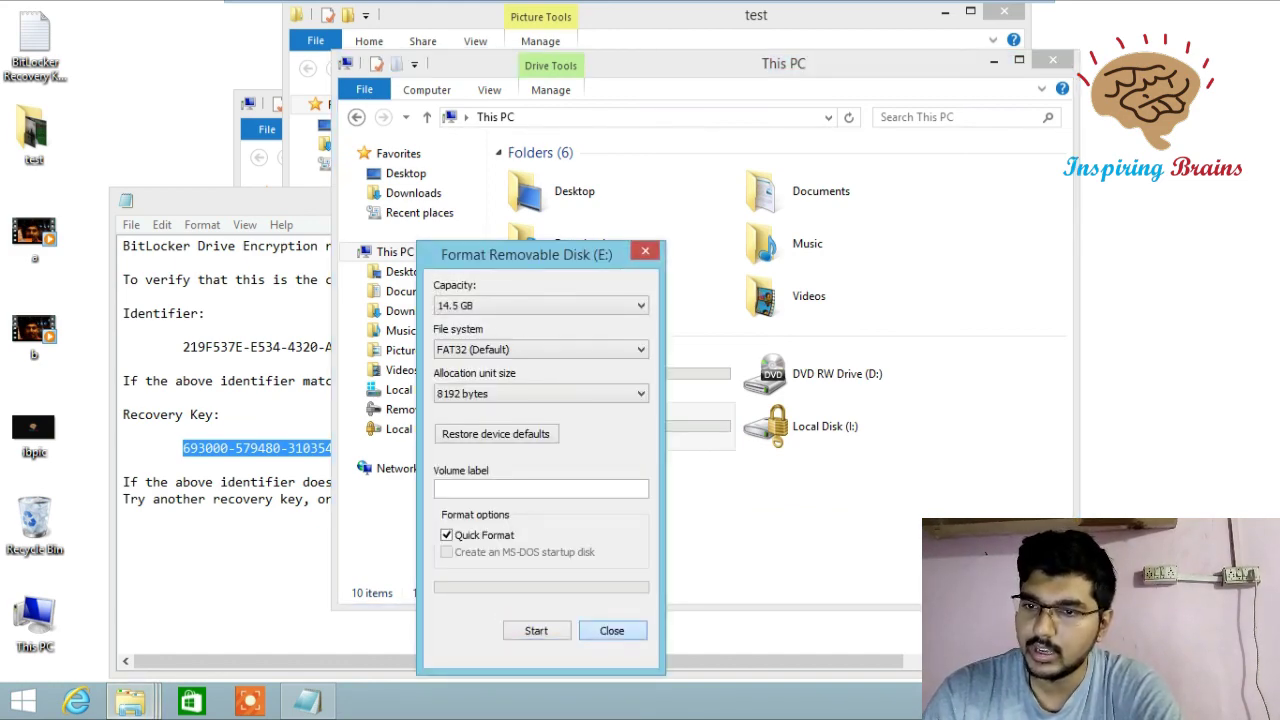
left_click(612, 630)
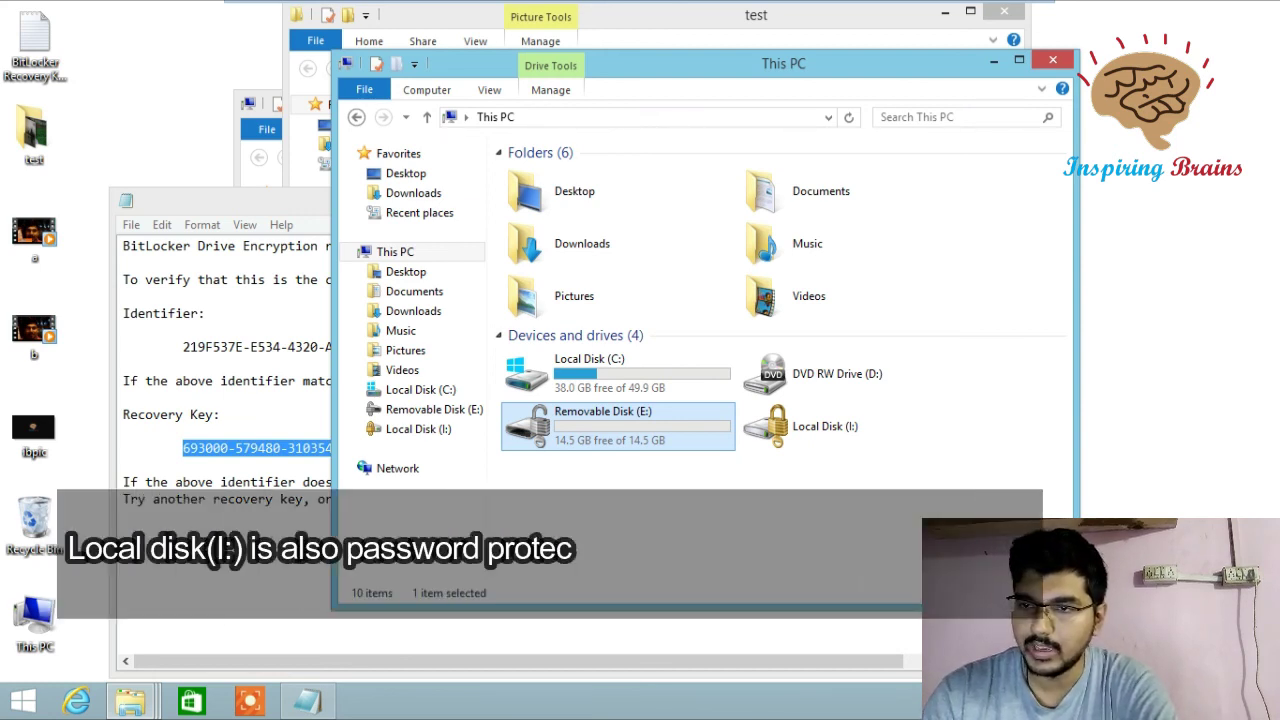
left_click(825, 426)
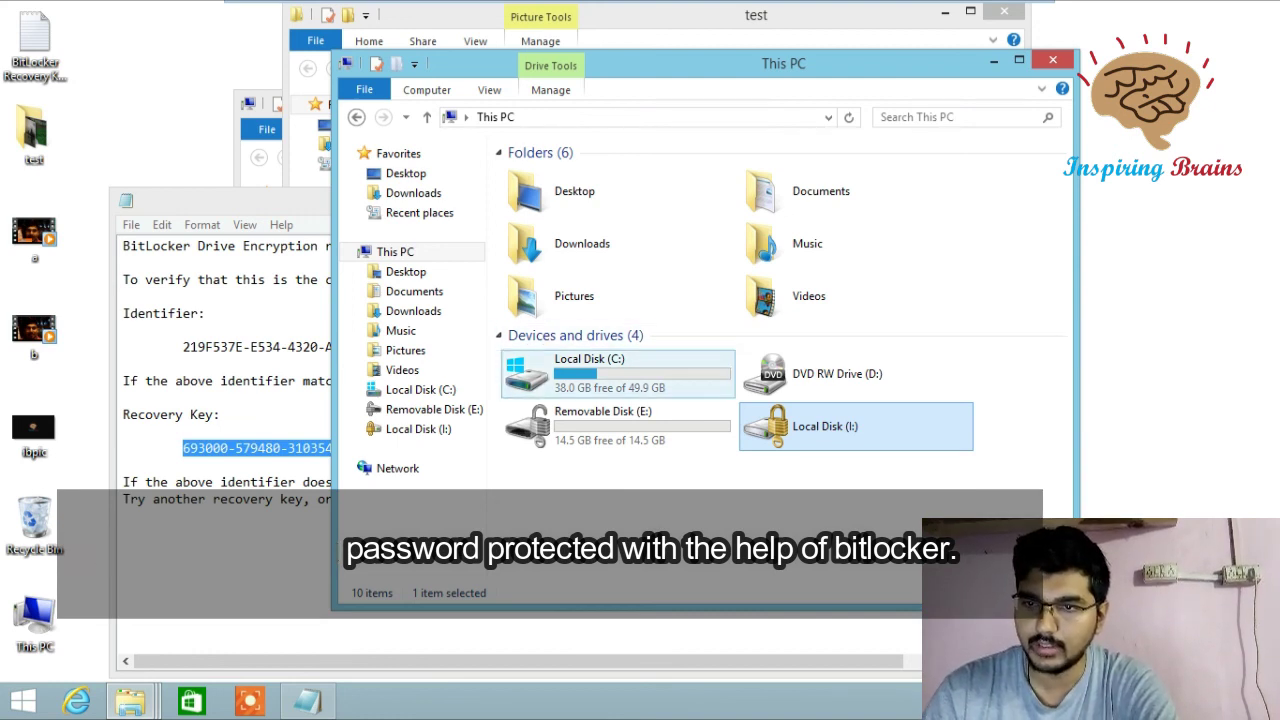
left_click(590, 373)
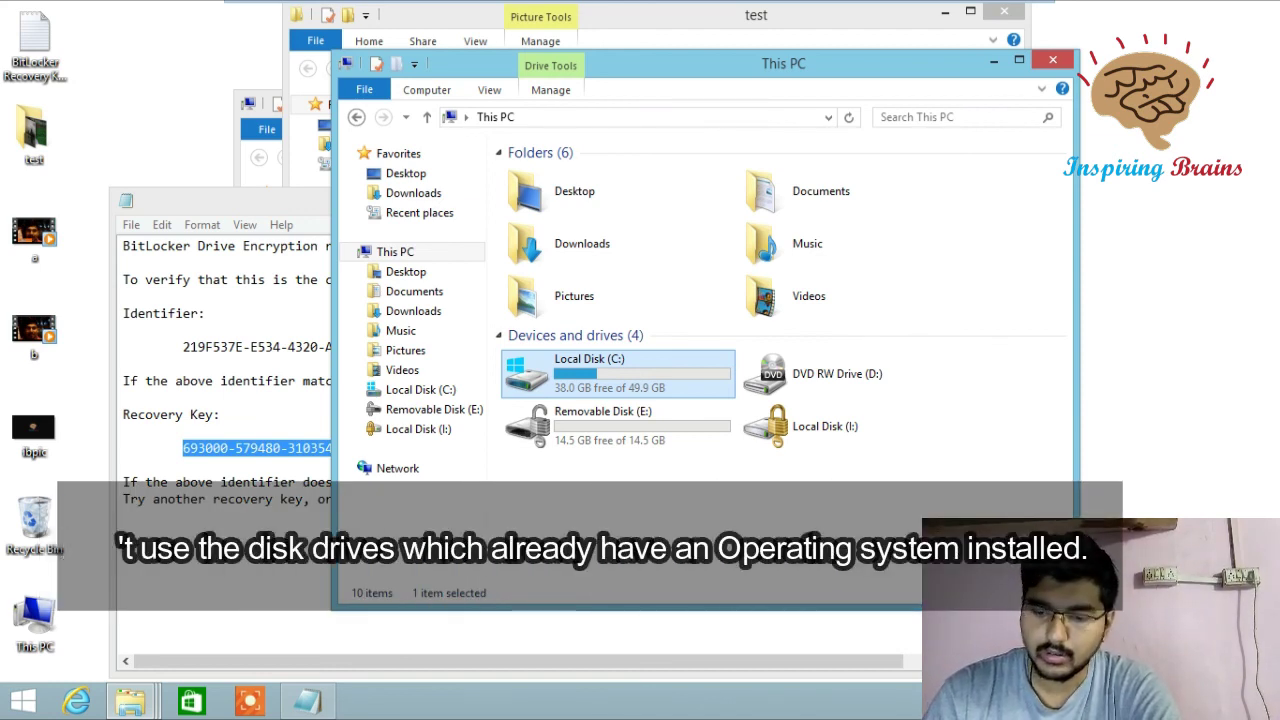
right_click(648, 373)
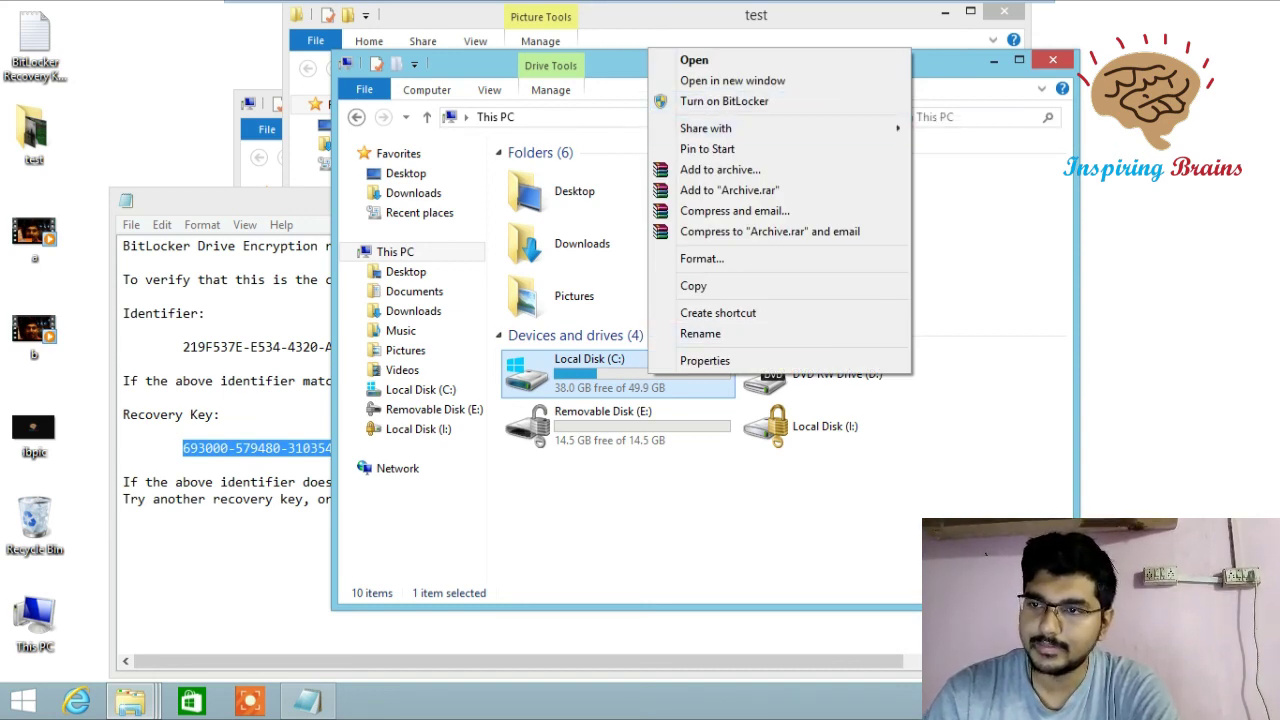
left_click(820, 426)
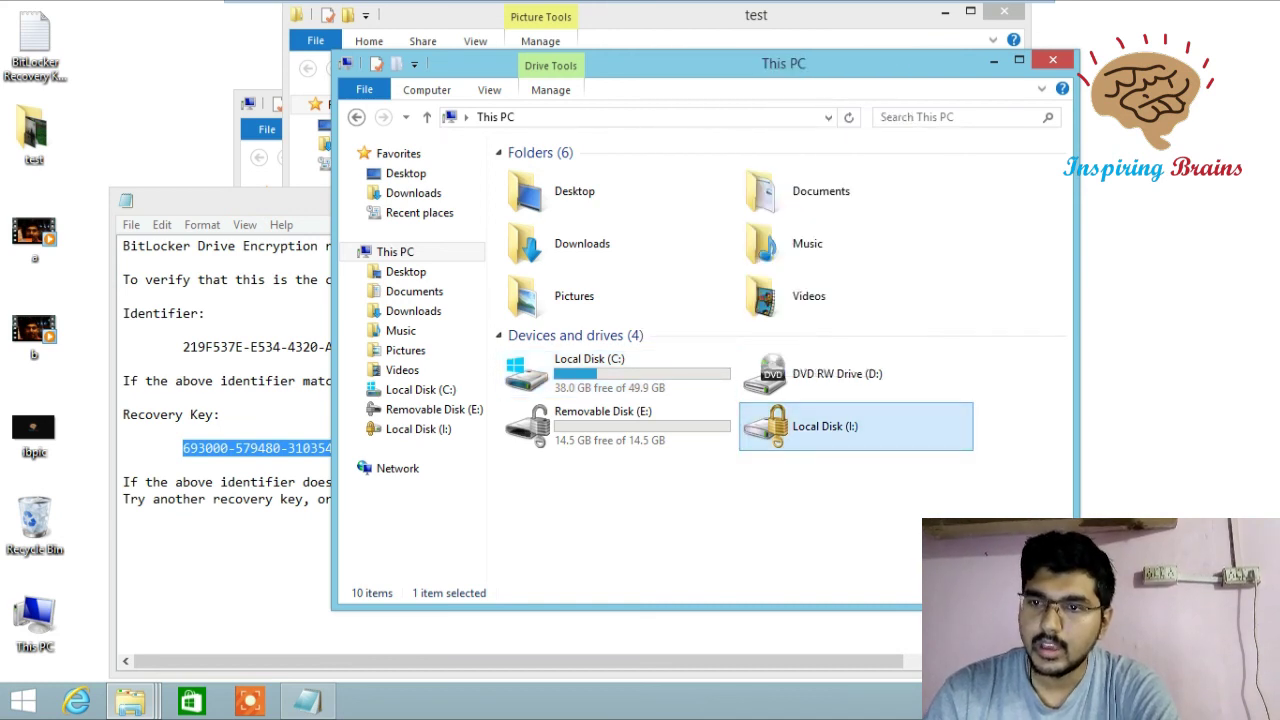
left_click(603, 420)
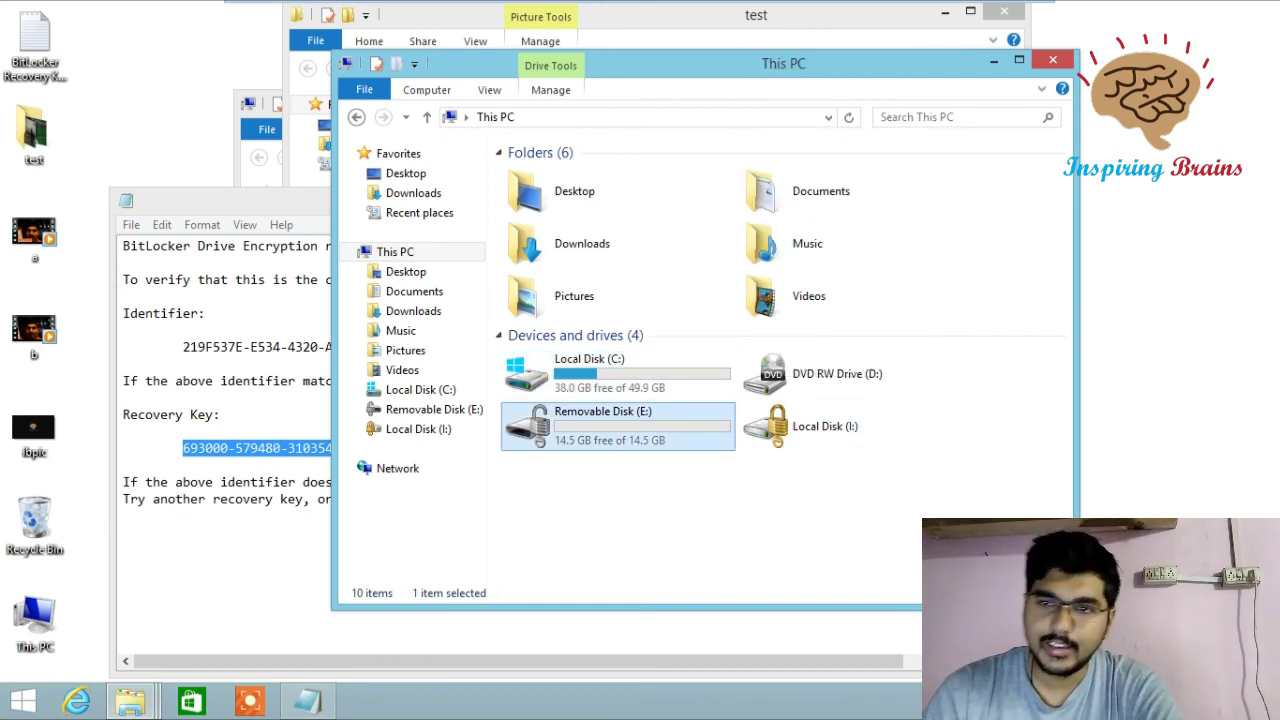